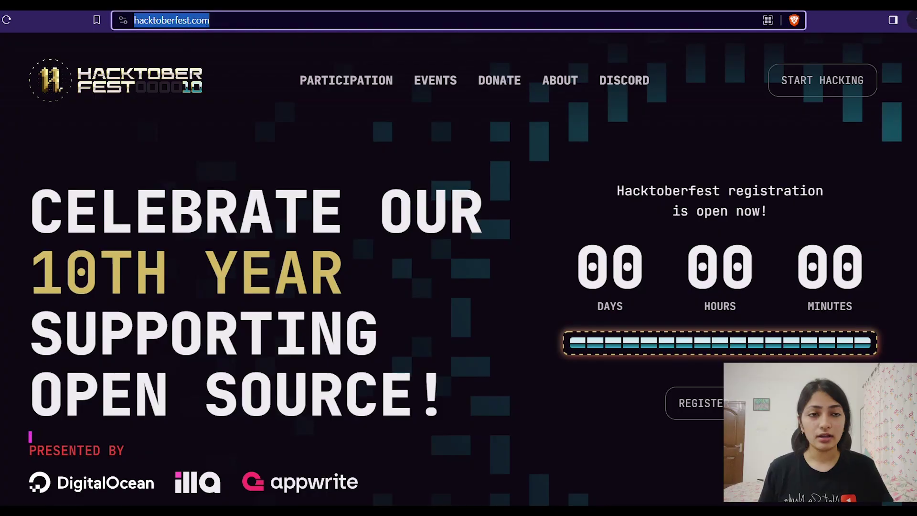
# - Start Hacktoberfest registration and authorize the account through GitHub
pyautogui.click(384, 161)
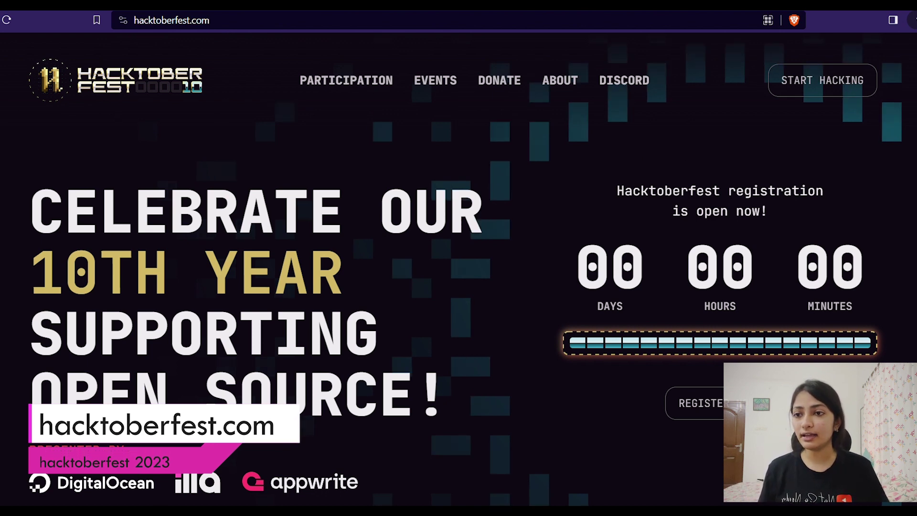
pyautogui.click(687, 403)
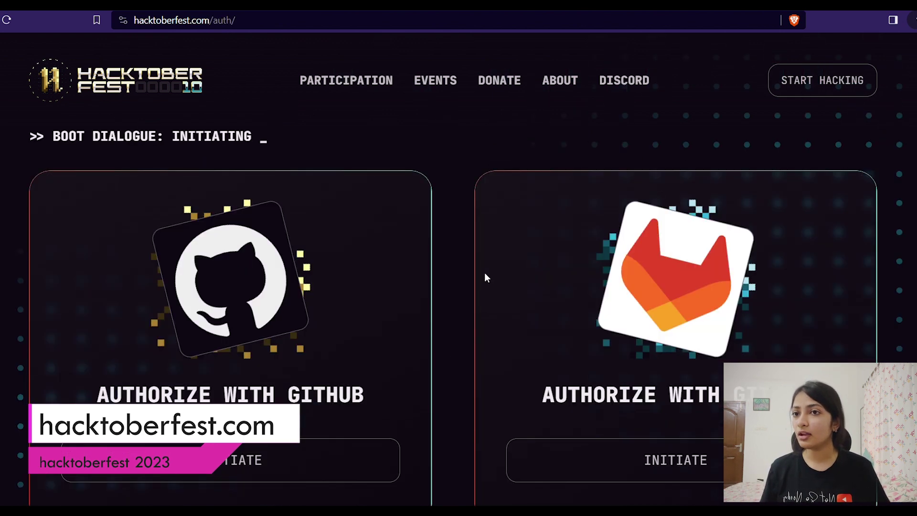
pyautogui.scroll(-2, 233, 300)
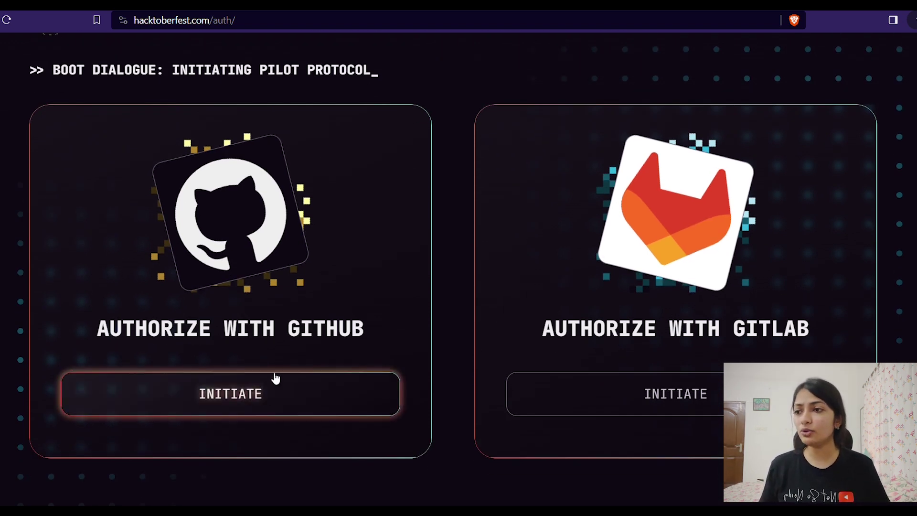
pyautogui.click(253, 400)
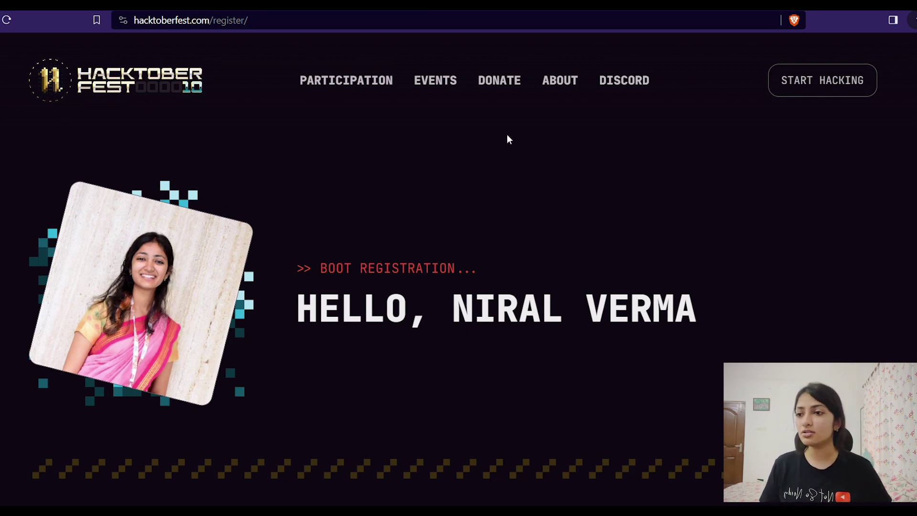
# - Review the name, sign up as a Contributor, and set experience level to Familiar
pyautogui.scroll(-7, 684, 371)
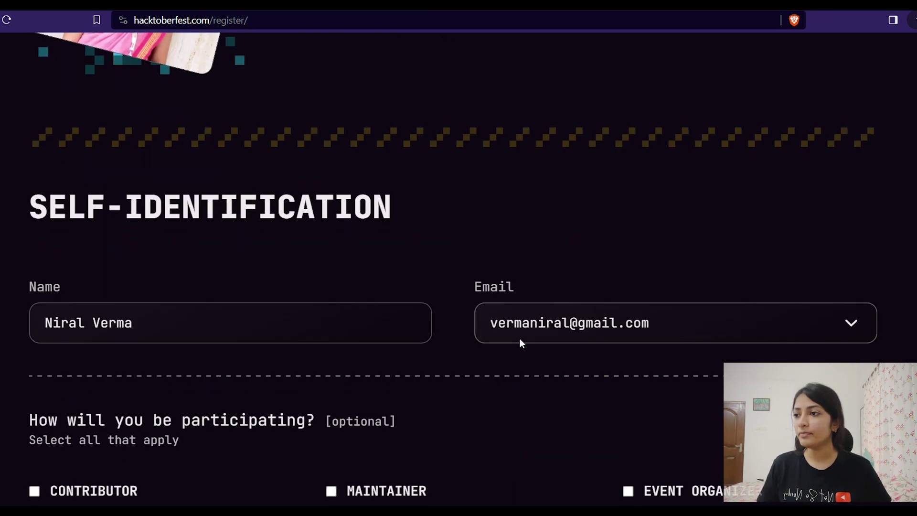
pyautogui.click(270, 306)
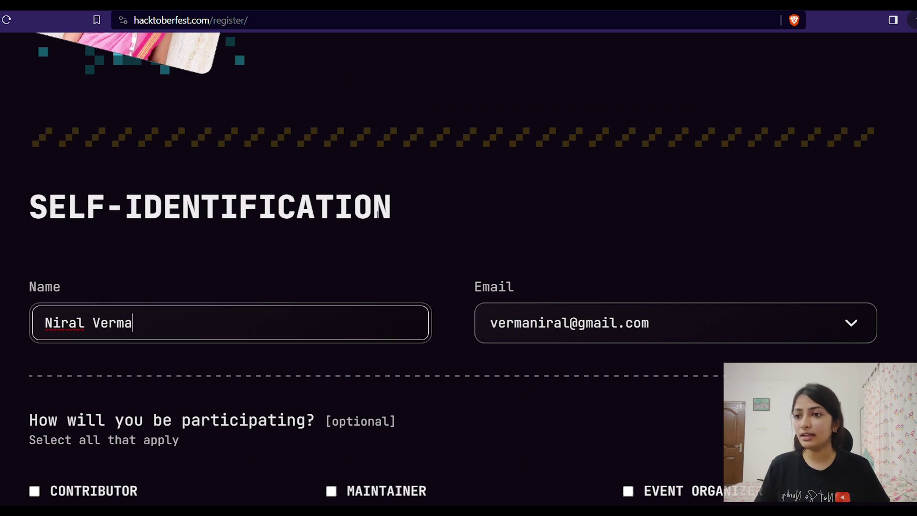
pyautogui.scroll(-5, 545, 310)
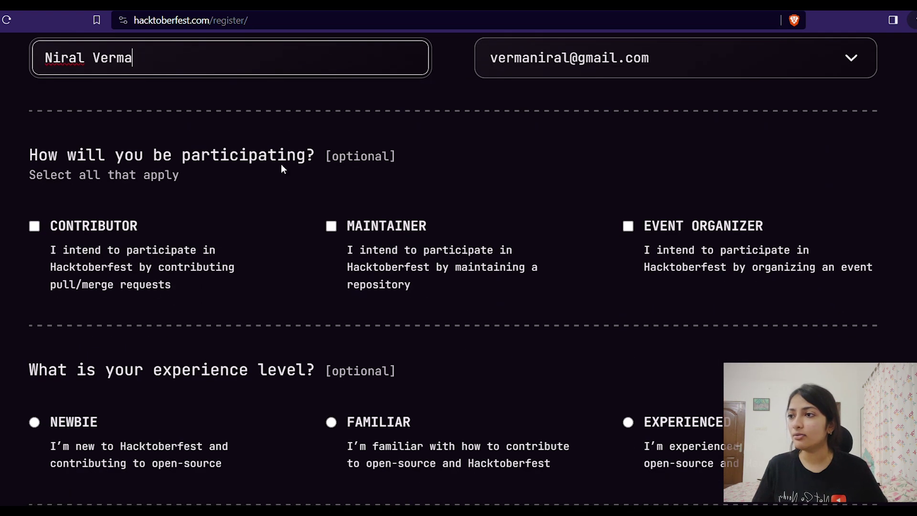
pyautogui.click(111, 231)
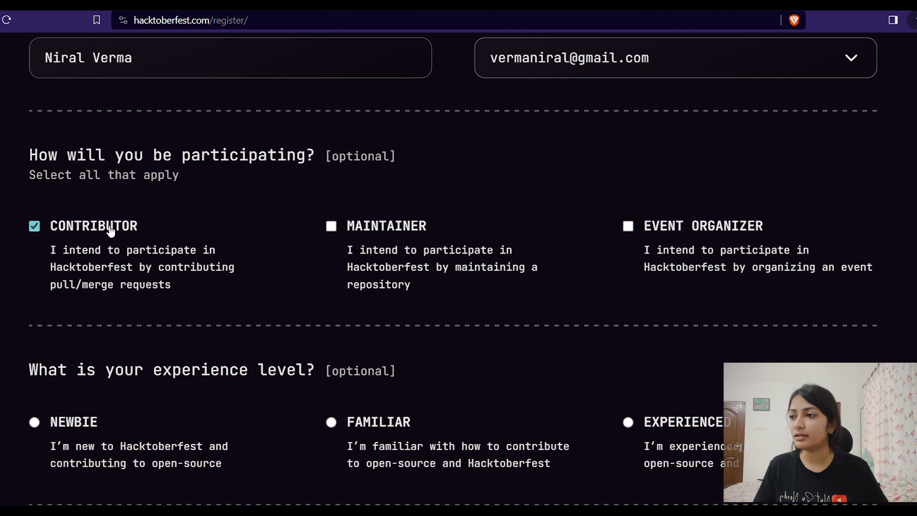
pyautogui.scroll(-4, 208, 385)
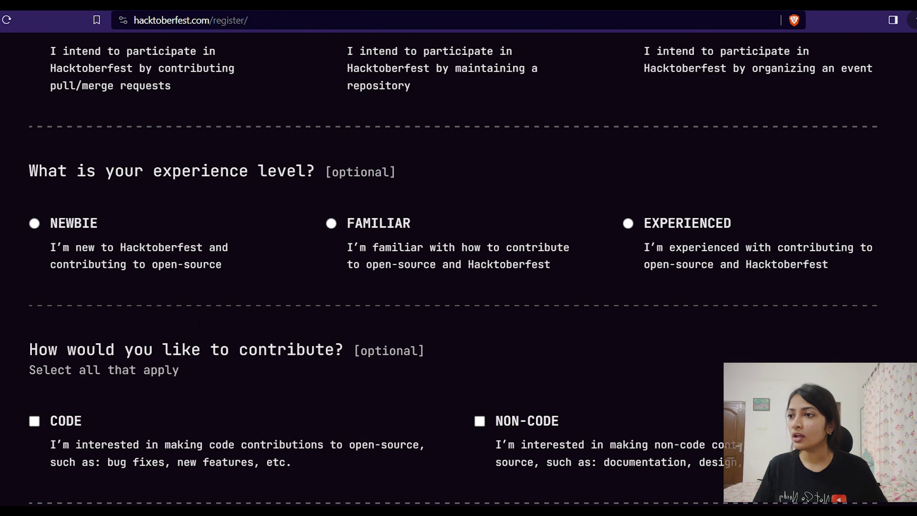
pyautogui.click(385, 239)
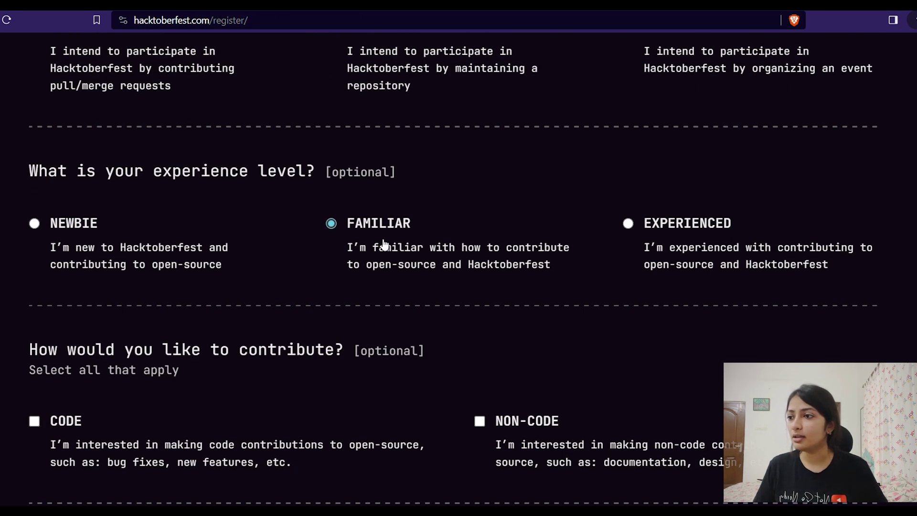
# - Choose code contributions, answer No to student and Yes to AI interest, and pick the job role
pyautogui.scroll(-3, 287, 238)
pyautogui.scroll(-3, 222, 262)
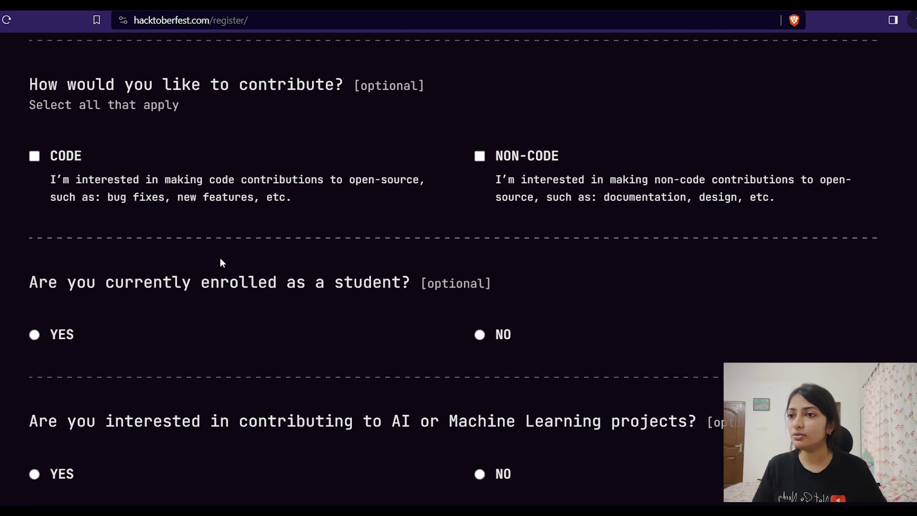
pyautogui.click(207, 180)
pyautogui.scroll(-1, 214, 303)
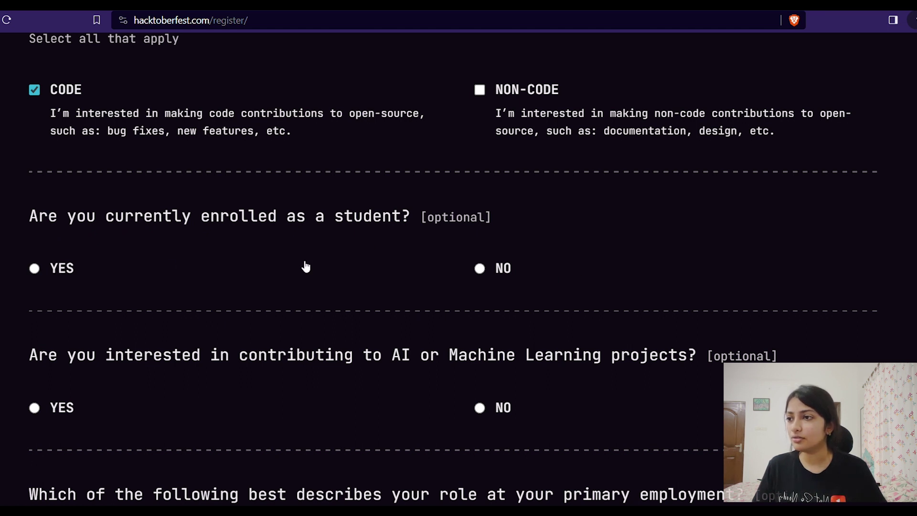
pyautogui.click(505, 269)
pyautogui.scroll(-4, 430, 330)
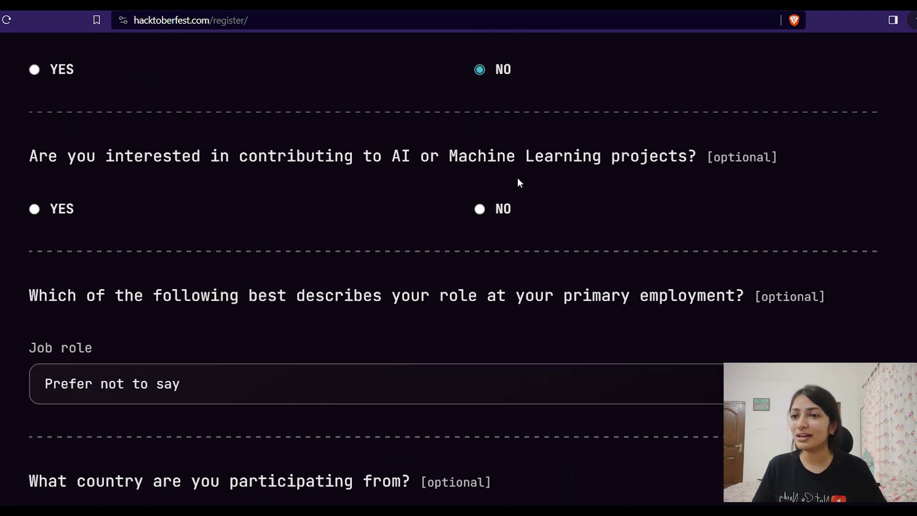
pyautogui.click(52, 212)
pyautogui.scroll(-3, 95, 287)
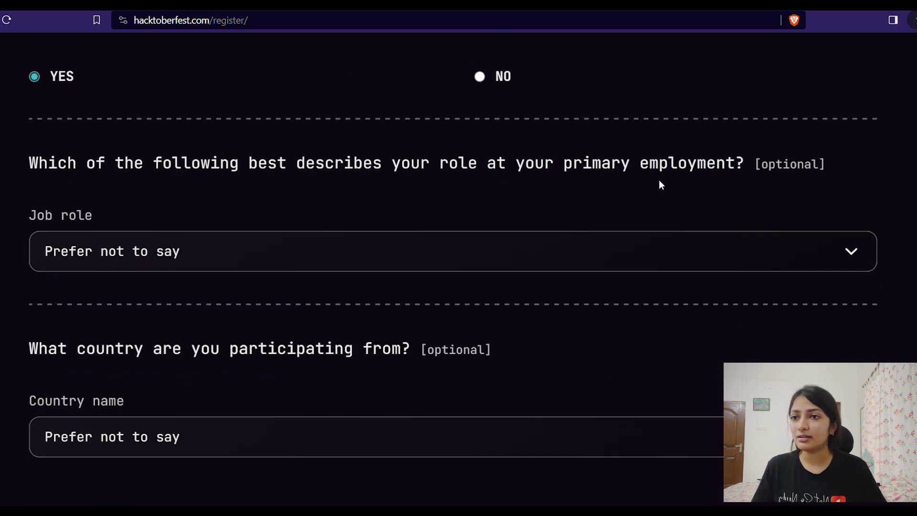
pyautogui.click(741, 254)
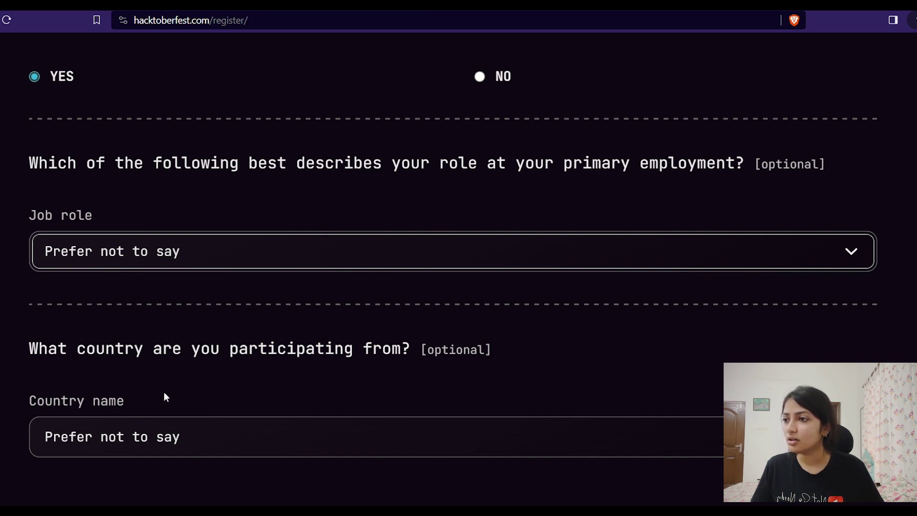
# - Keep the student answer as No and set the country to India by typing 'in'
pyautogui.scroll(5, 343, 309)
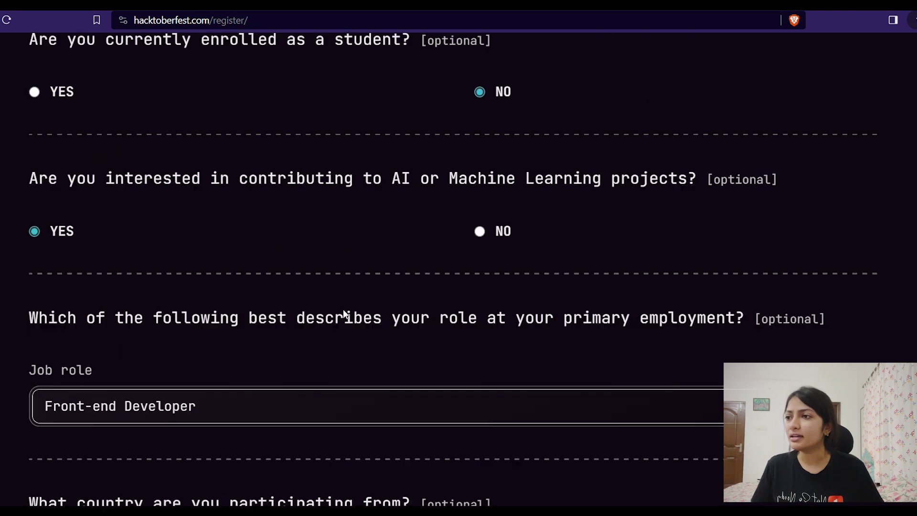
pyautogui.click(66, 203)
pyautogui.scroll(-3, 64, 201)
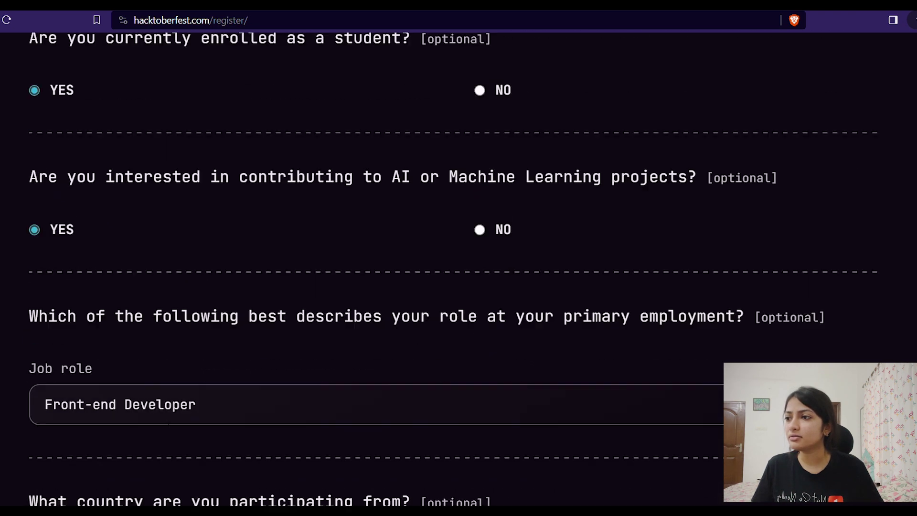
pyautogui.scroll(5, 196, 391)
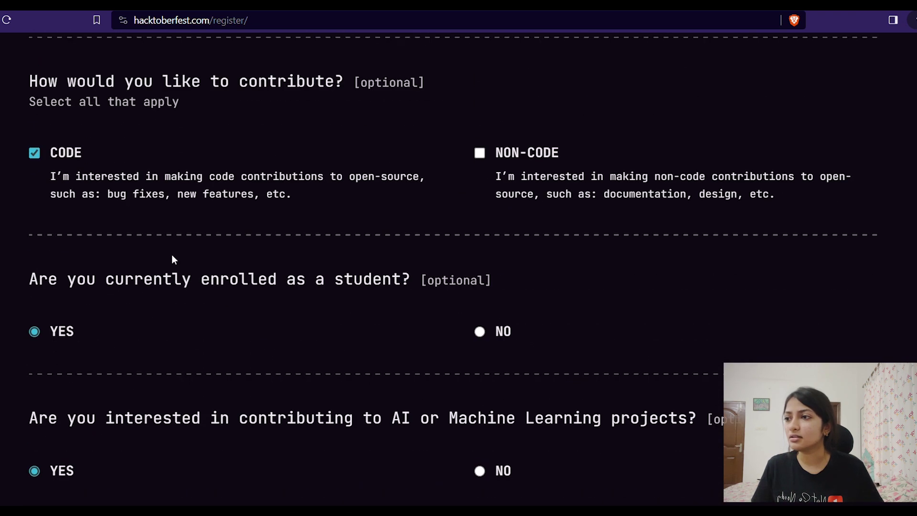
pyautogui.click(482, 334)
pyautogui.scroll(-6, 231, 311)
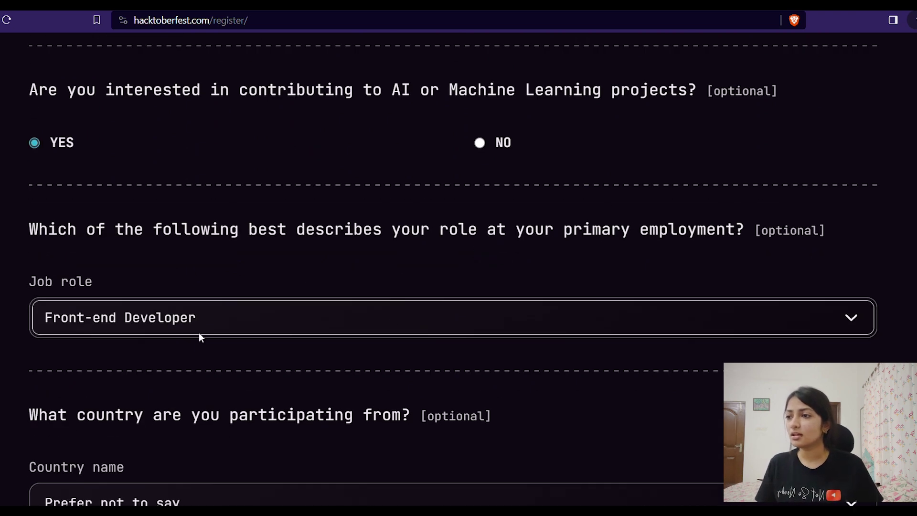
pyautogui.scroll(-5, 198, 328)
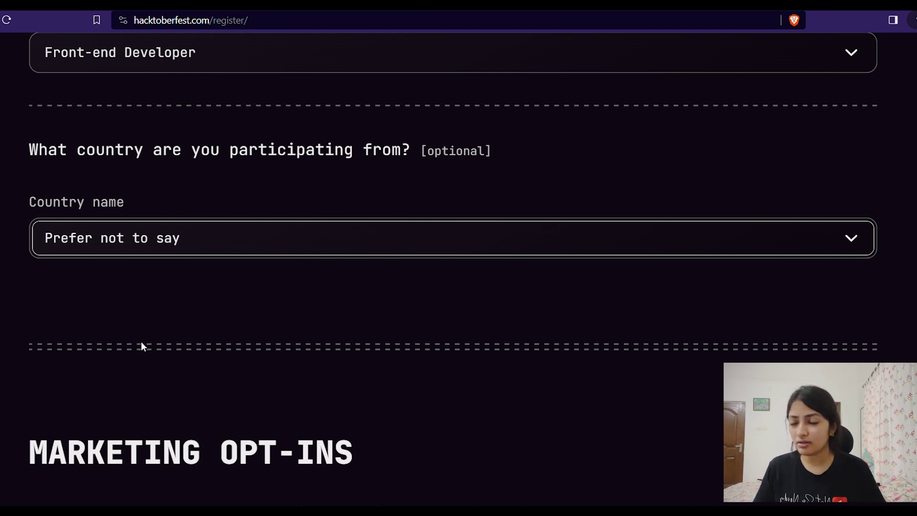
pyautogui.write('in')
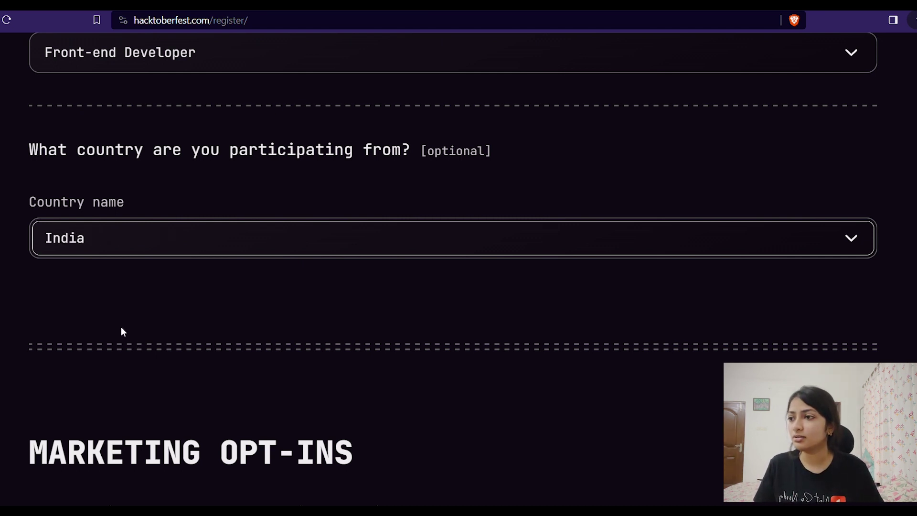
# - Accept all four rules and terms checkboxes and submit the registration
pyautogui.scroll(-5, 113, 302)
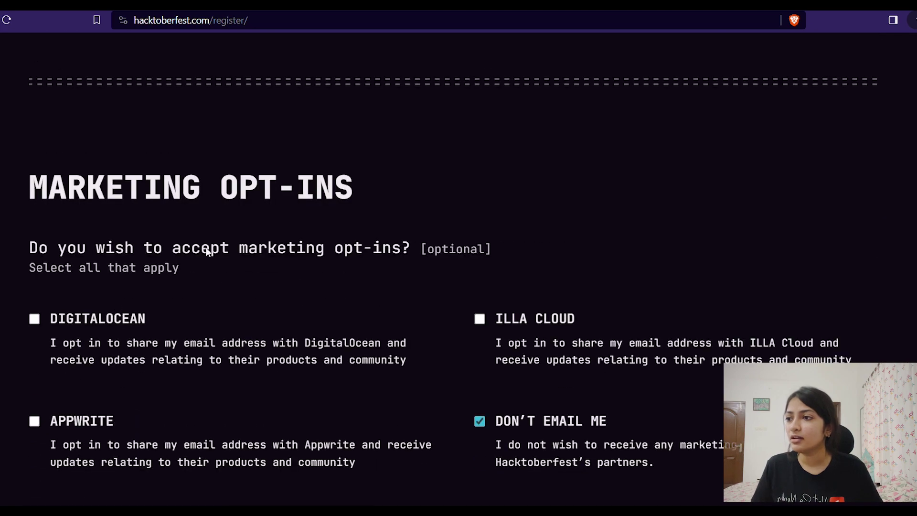
pyautogui.scroll(-6, 483, 406)
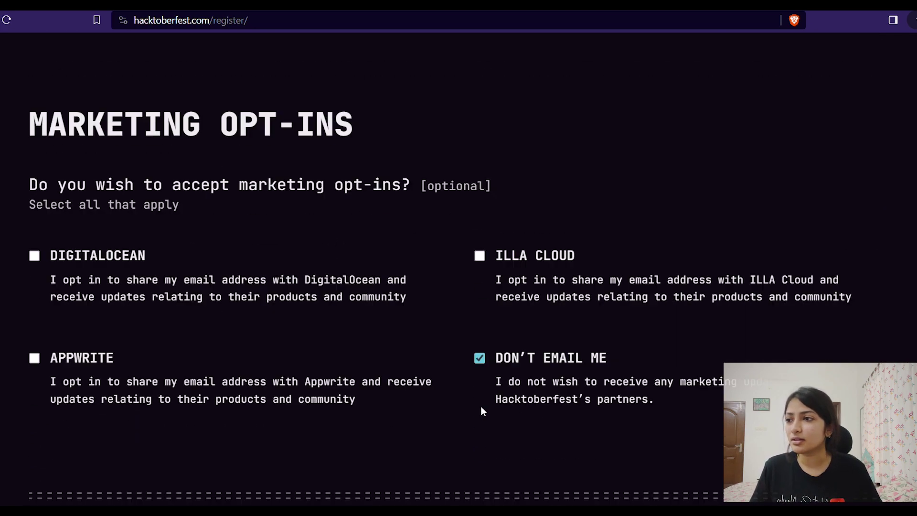
pyautogui.scroll(-3, 128, 262)
pyautogui.click(128, 262)
pyautogui.click(91, 375)
pyautogui.click(507, 260)
pyautogui.click(525, 365)
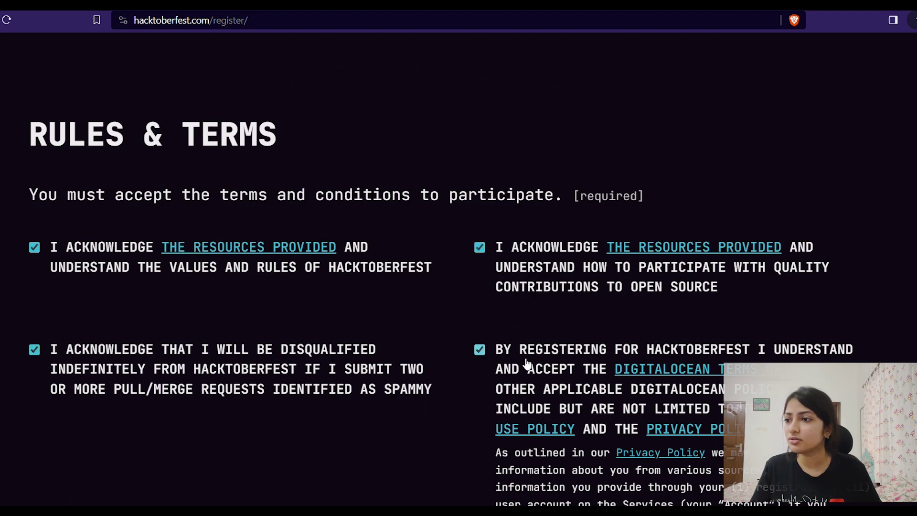
pyautogui.scroll(-11, 529, 360)
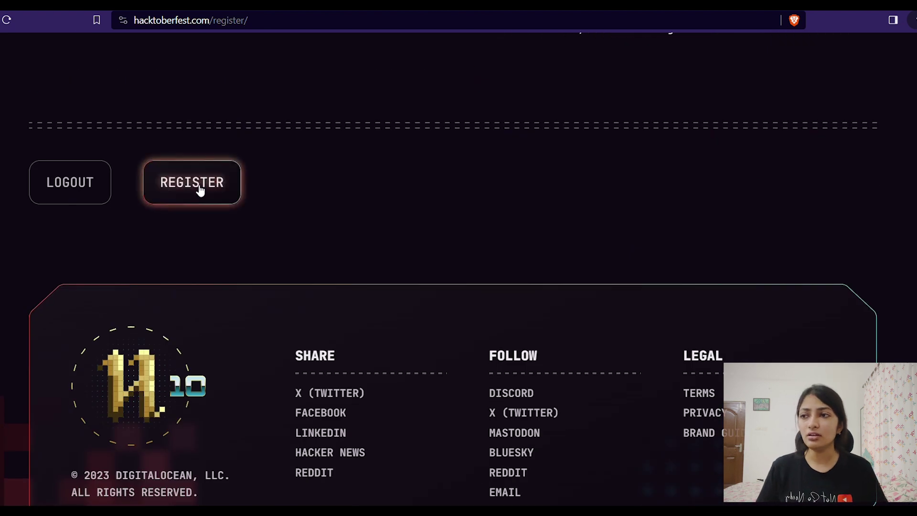
pyautogui.click(200, 189)
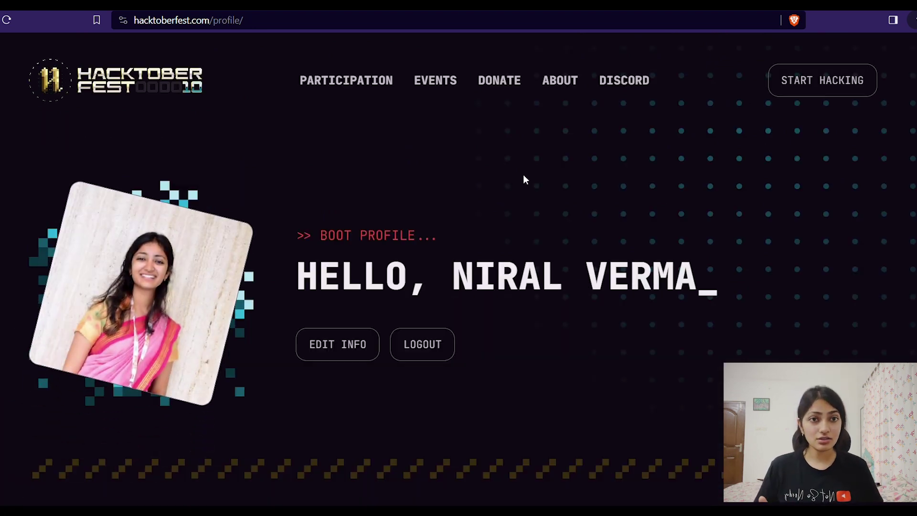
pyautogui.scroll(-10, 525, 172)
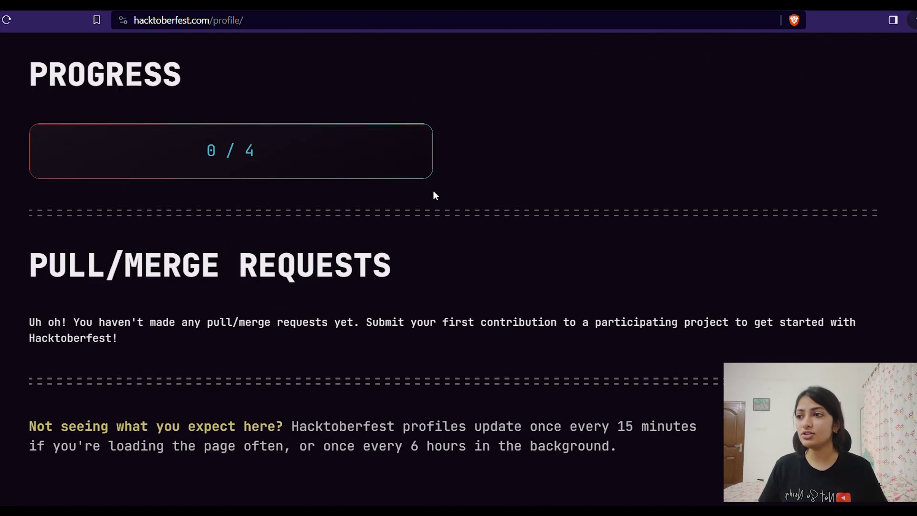
pyautogui.scroll(3, 418, 188)
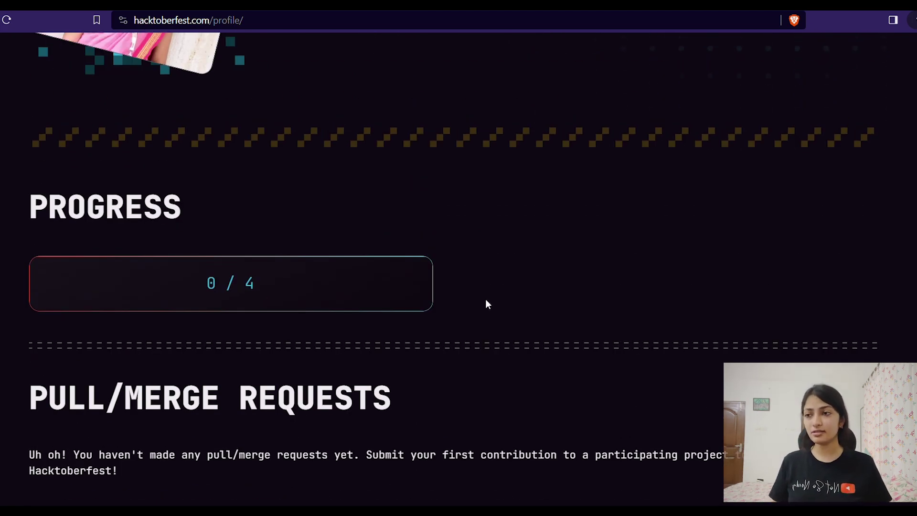
pyautogui.scroll(-3, 300, 264)
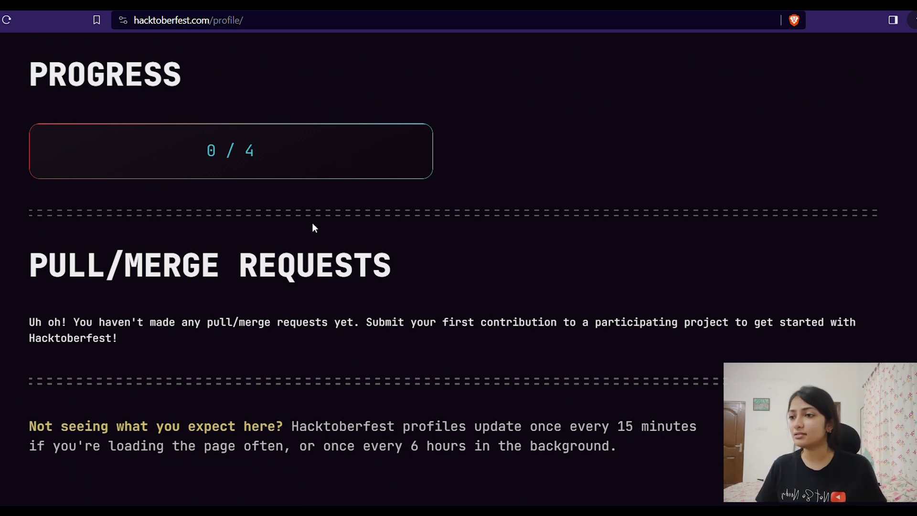
pyautogui.scroll(-4, 314, 228)
pyautogui.scroll(-3, 310, 200)
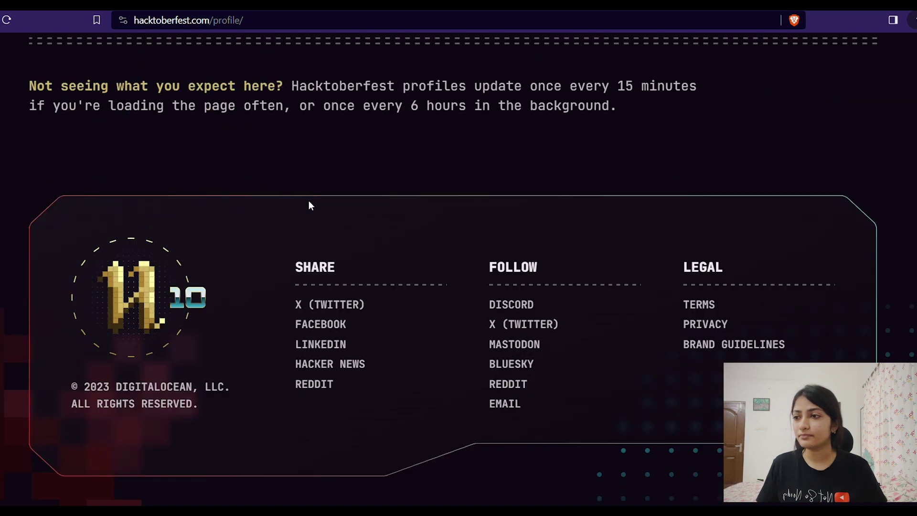
pyautogui.scroll(10, 309, 200)
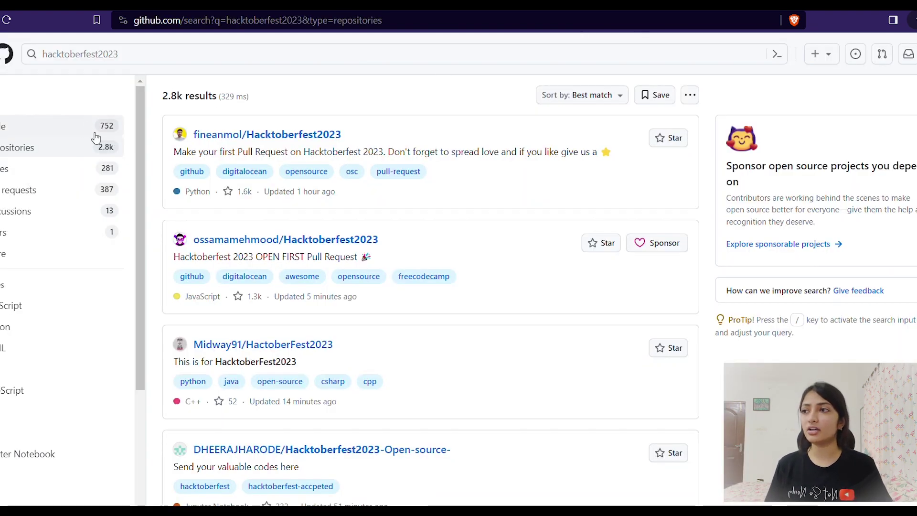
# - Rerun the GitHub repository search for 'hacktoberfest2023' and scroll through the results
pyautogui.click(155, 56)
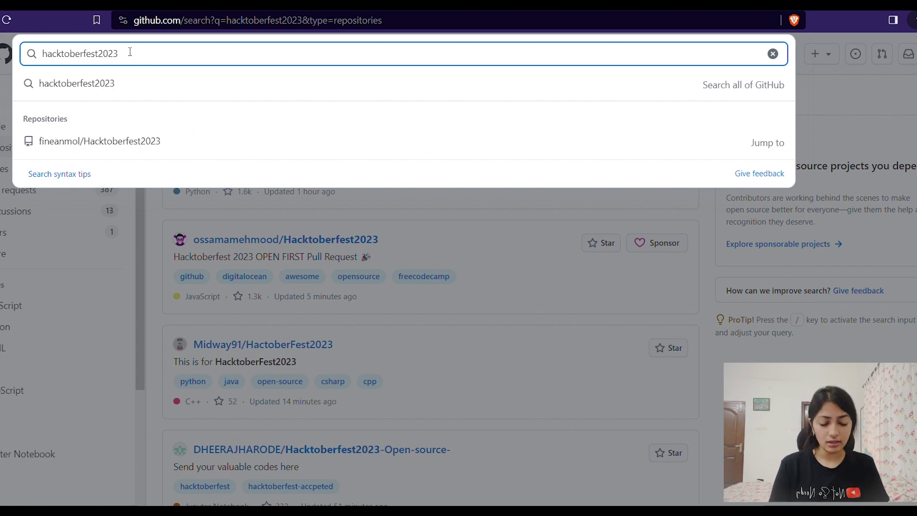
pyautogui.press('Return')
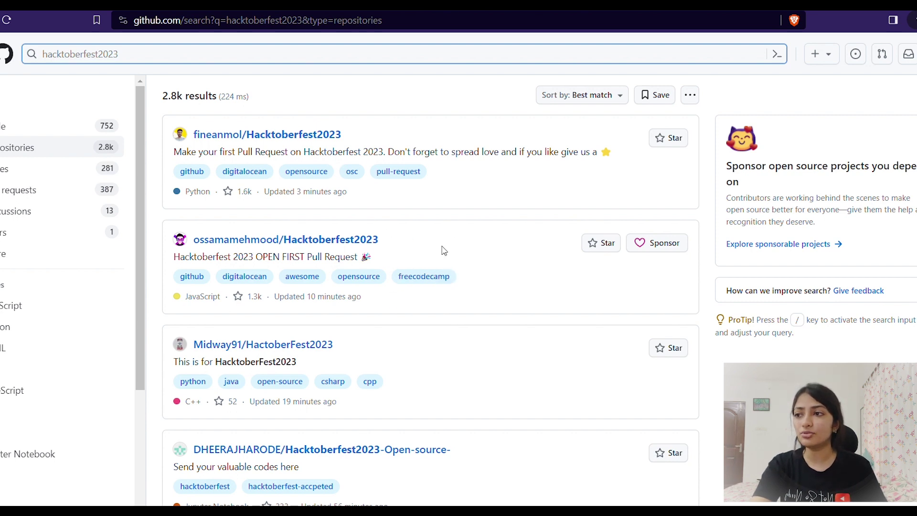
pyautogui.scroll(-5, 432, 255)
pyautogui.scroll(2, 431, 256)
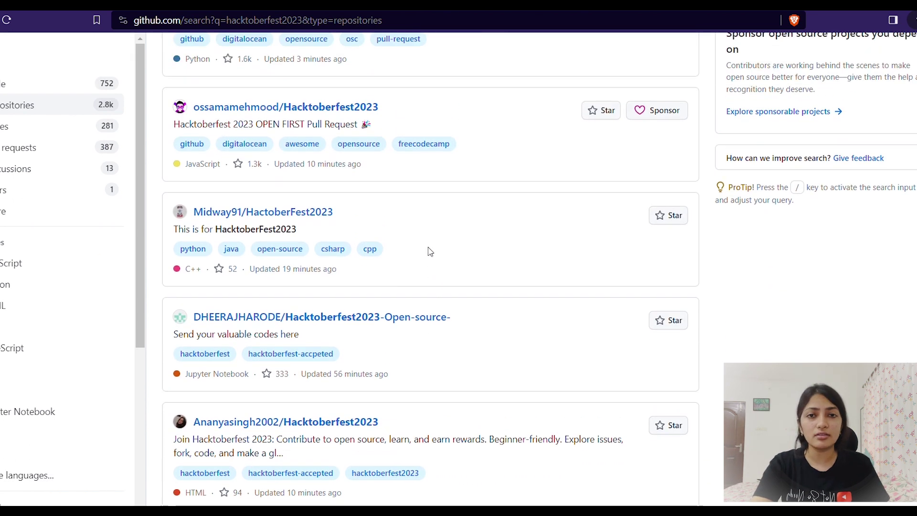
pyautogui.scroll(-3, 415, 237)
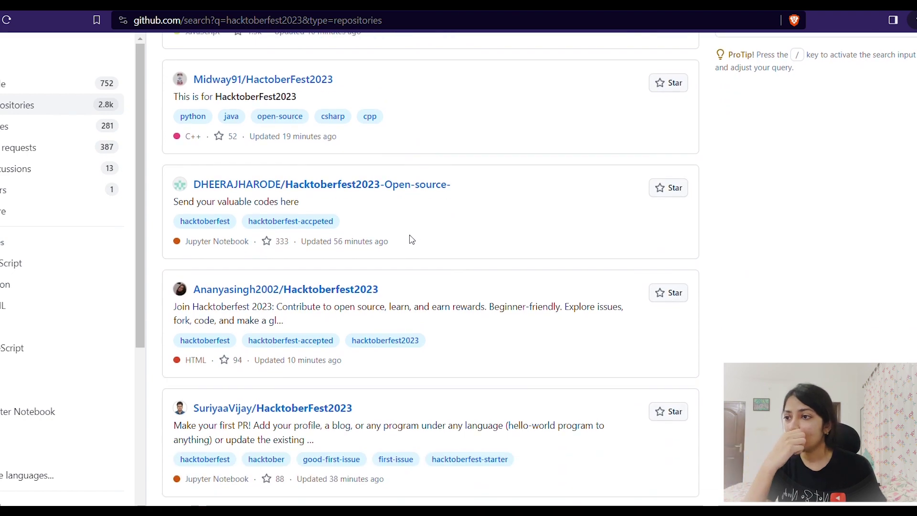
pyautogui.scroll(-7, 397, 243)
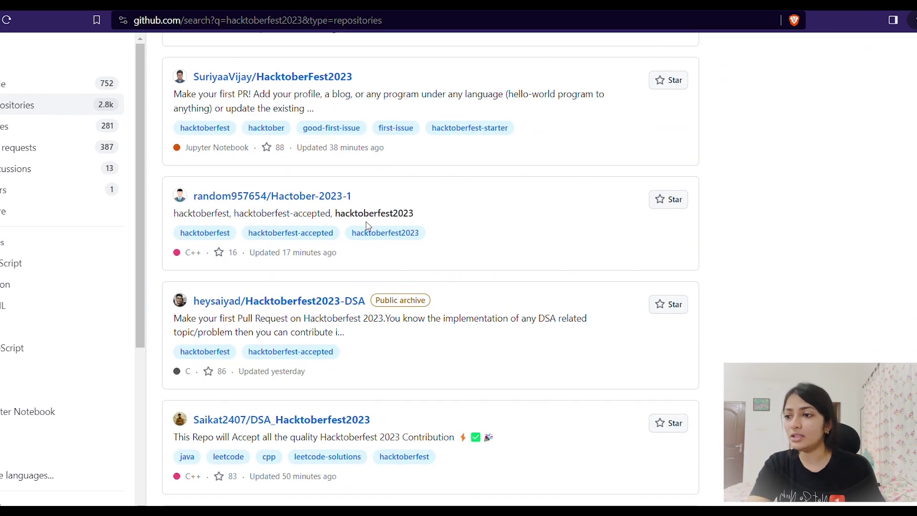
pyautogui.scroll(7, 368, 225)
pyautogui.scroll(4, 366, 224)
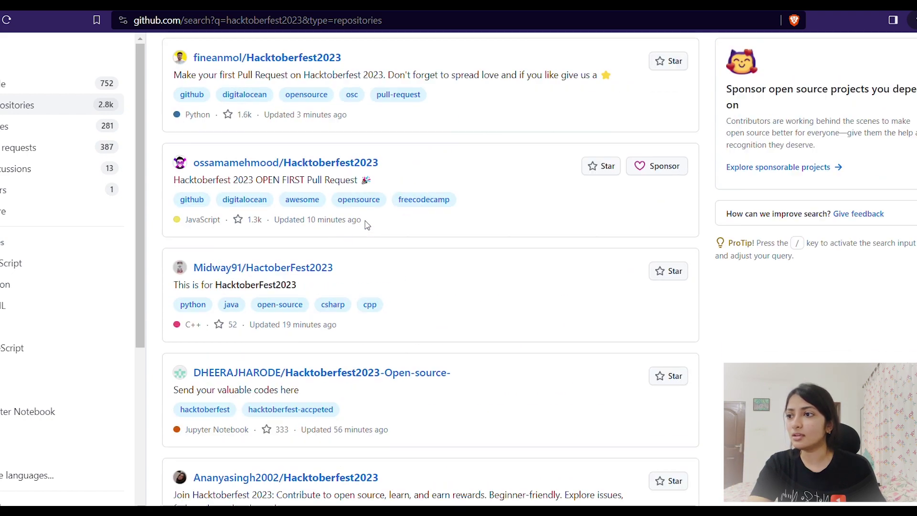
pyautogui.click(335, 274)
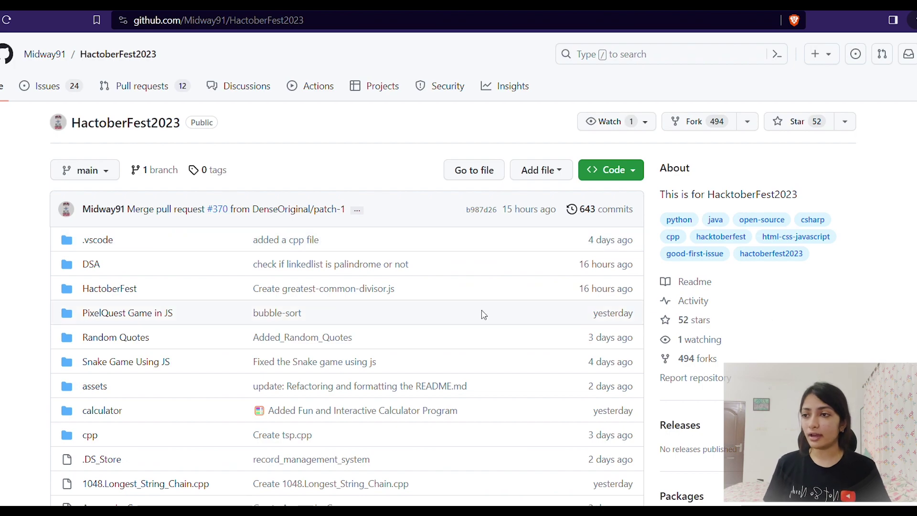
pyautogui.scroll(-20, 413, 310)
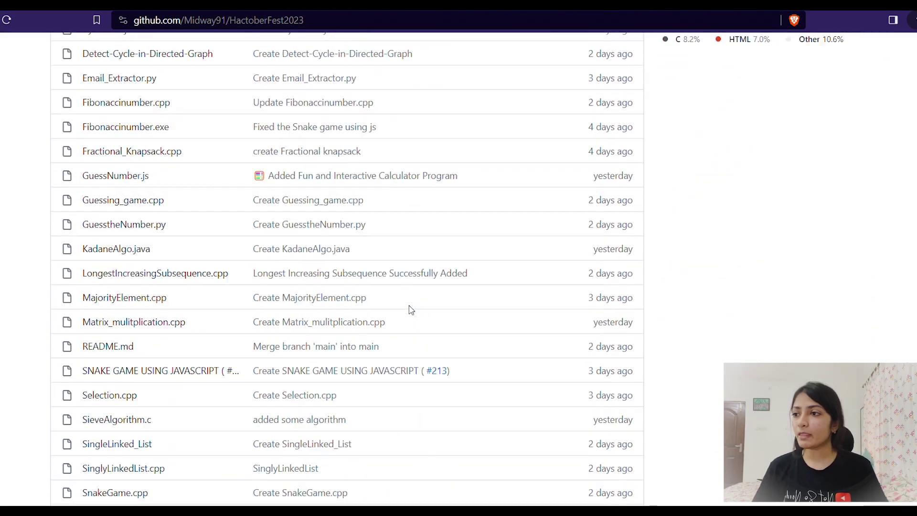
pyautogui.scroll(-20, 412, 312)
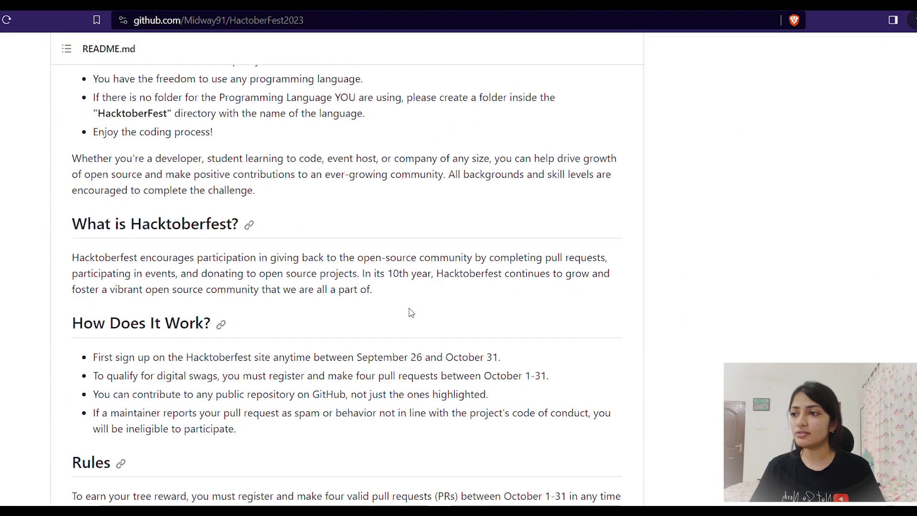
pyautogui.scroll(-8, 414, 311)
pyautogui.scroll(6, 414, 311)
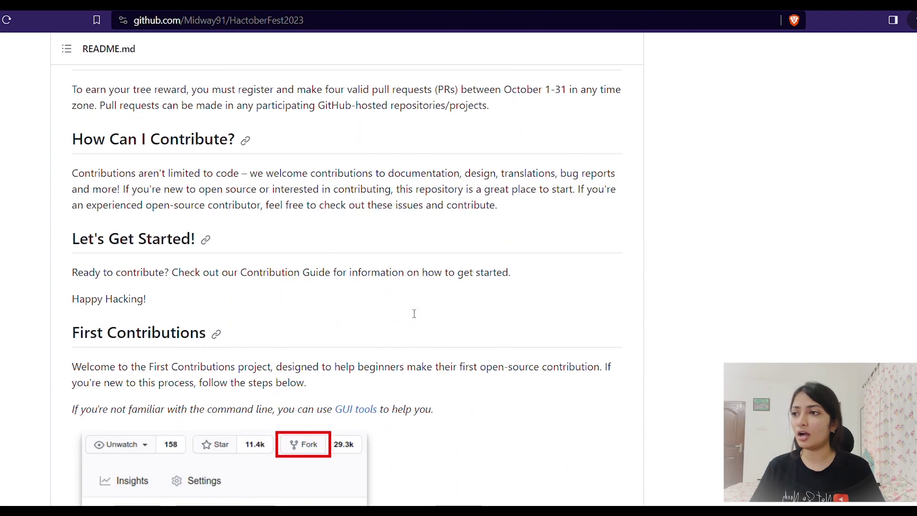
pyautogui.scroll(-4, 467, 396)
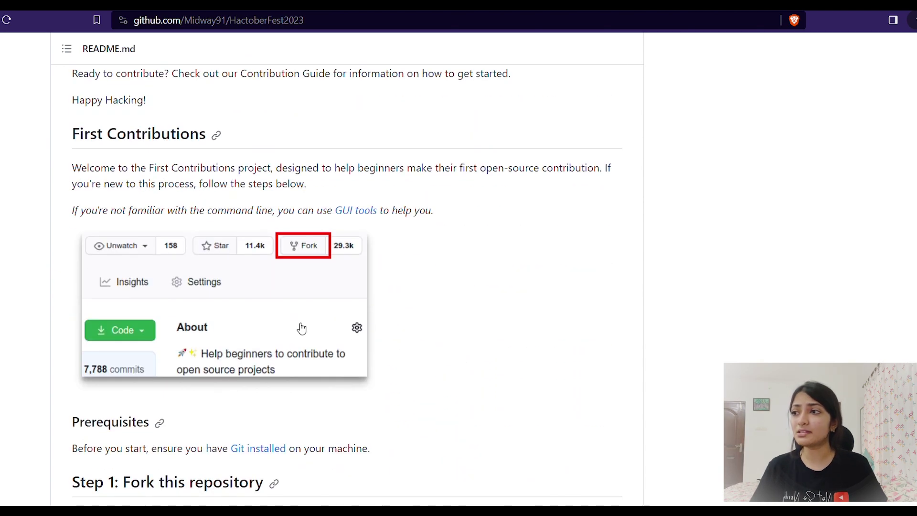
pyautogui.scroll(-5, 269, 407)
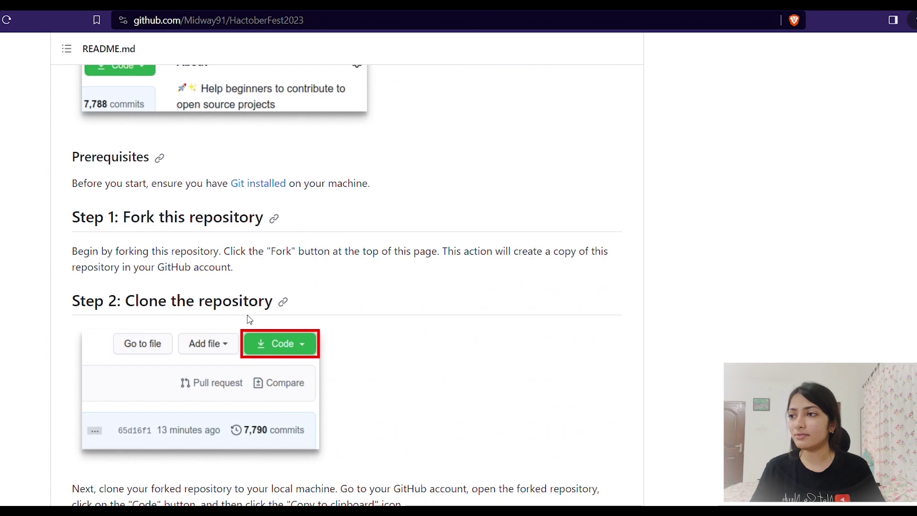
pyautogui.scroll(-12, 263, 313)
pyautogui.scroll(-5, 244, 308)
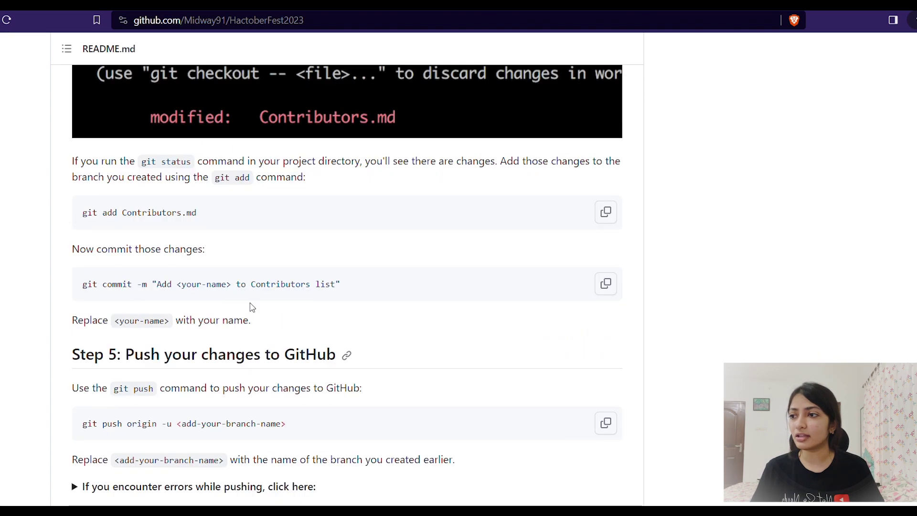
pyautogui.scroll(-12, 688, 366)
pyautogui.scroll(-12, 693, 359)
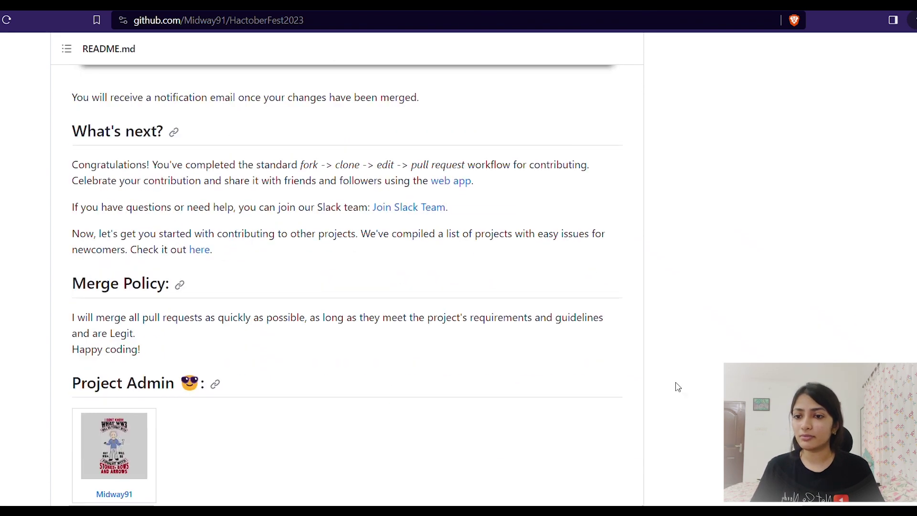
pyautogui.scroll(20, 347, 287)
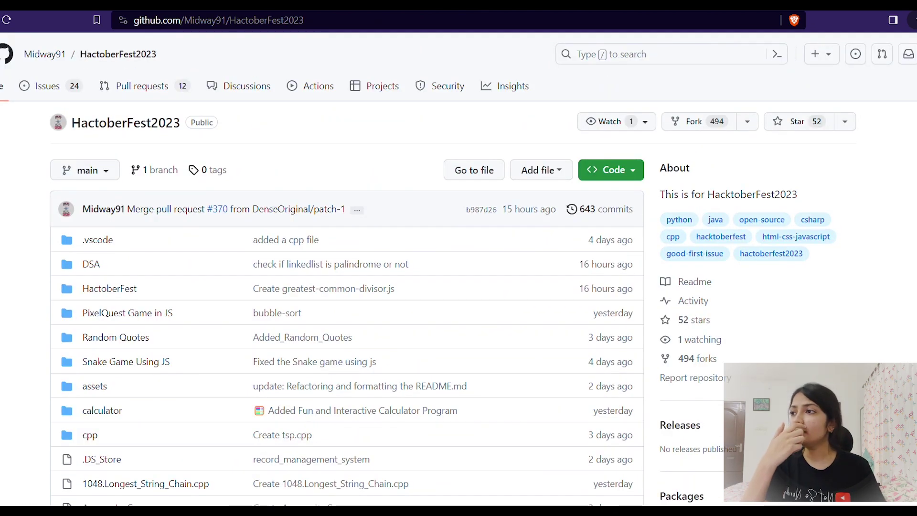
pyautogui.hotkey('alt', 'Left')
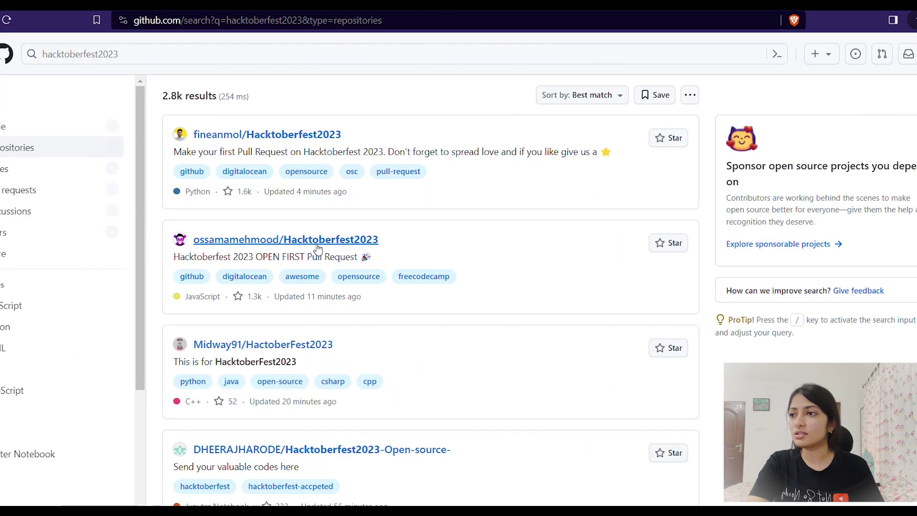
pyautogui.click(276, 138)
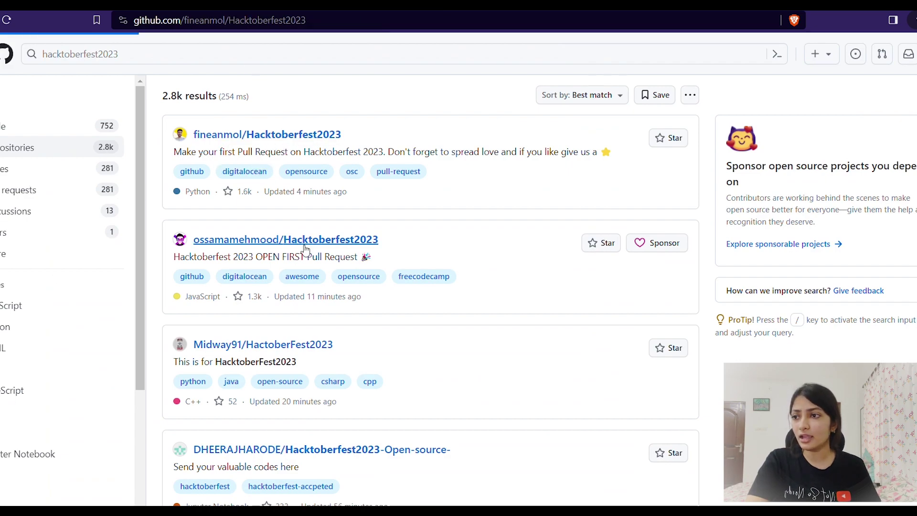
pyautogui.scroll(-20, 308, 256)
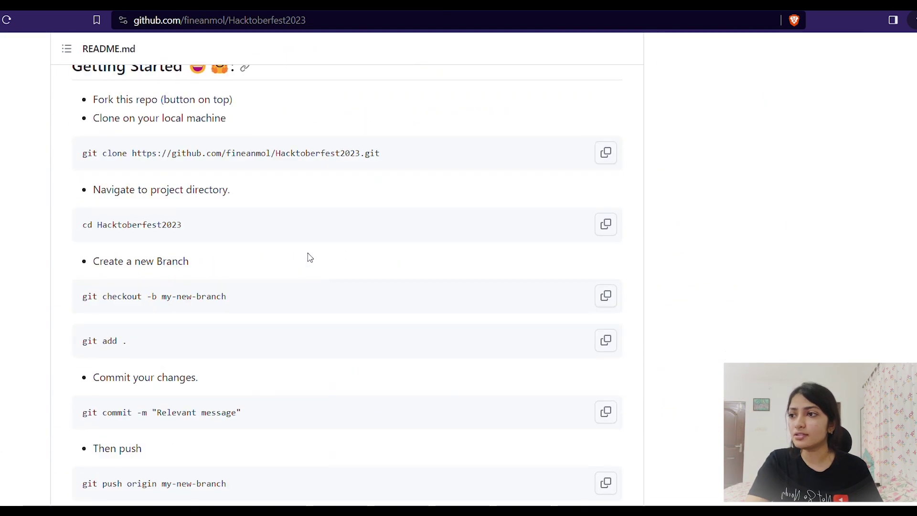
pyautogui.scroll(12, 310, 257)
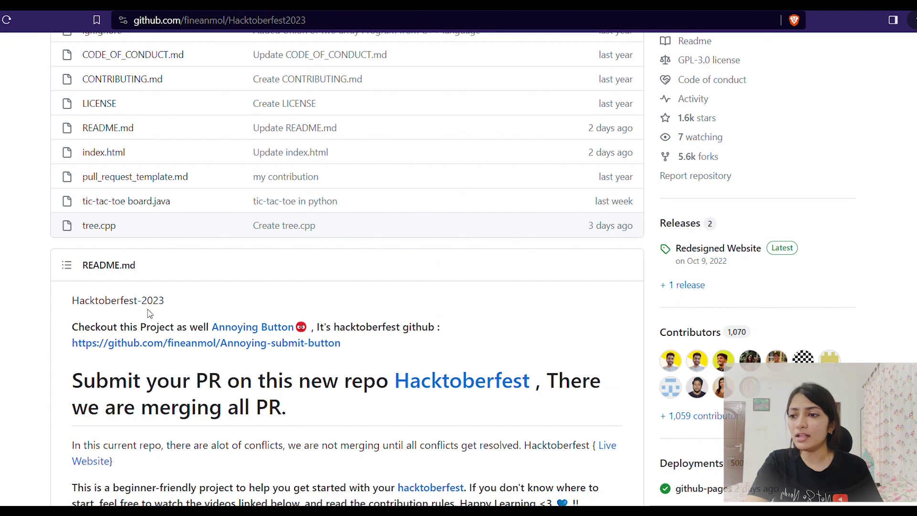
pyautogui.scroll(-15, 368, 289)
pyautogui.scroll(-8, 369, 287)
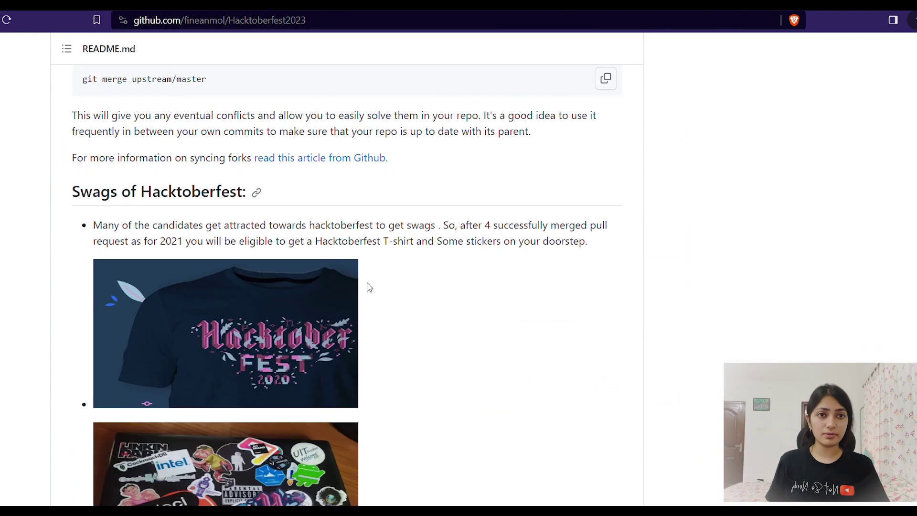
pyautogui.scroll(-10, 369, 288)
pyautogui.scroll(10, 368, 288)
pyautogui.scroll(1, 368, 288)
pyautogui.scroll(-4, 285, 237)
pyautogui.scroll(4, 382, 268)
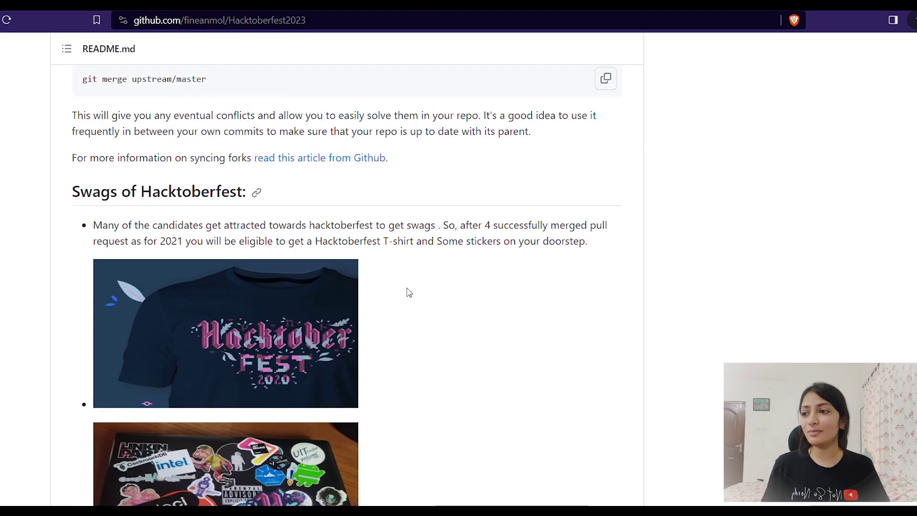
pyautogui.scroll(-3, 410, 290)
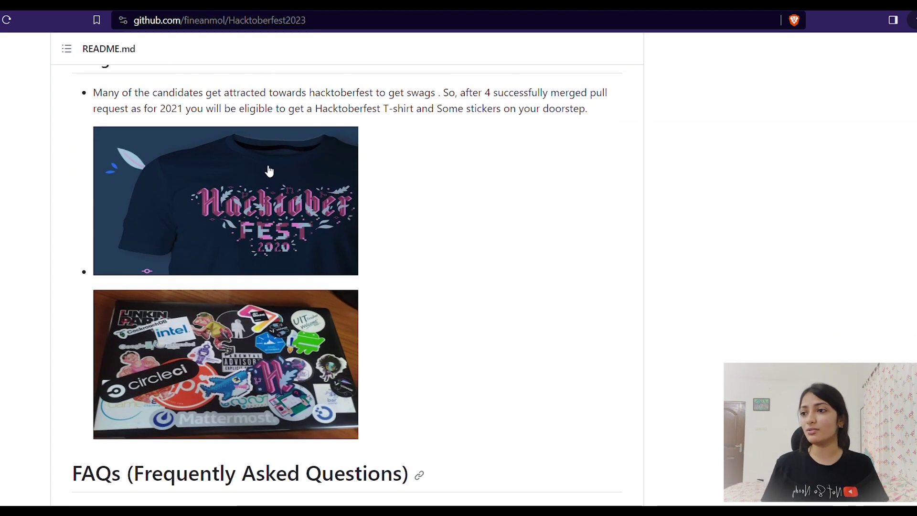
pyautogui.scroll(-3, 262, 171)
pyautogui.scroll(-8, 381, 225)
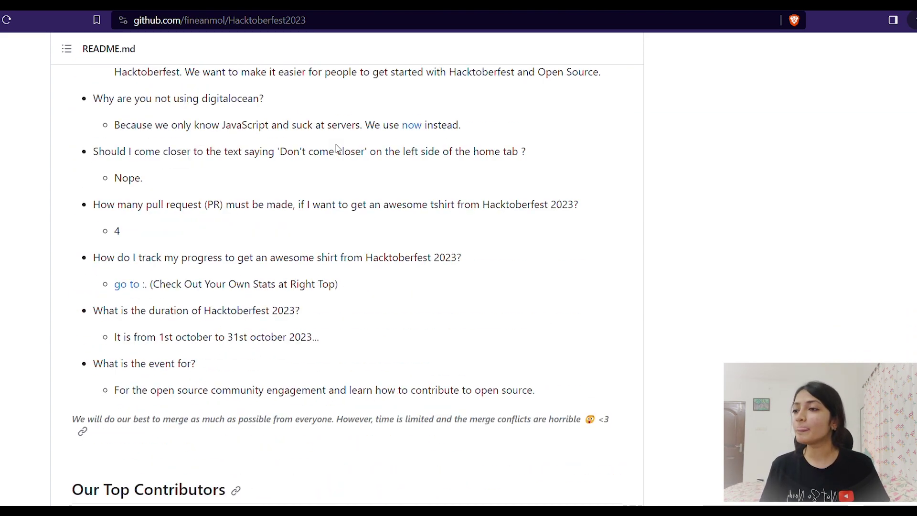
pyautogui.scroll(-5, 767, 297)
pyautogui.press('Home')
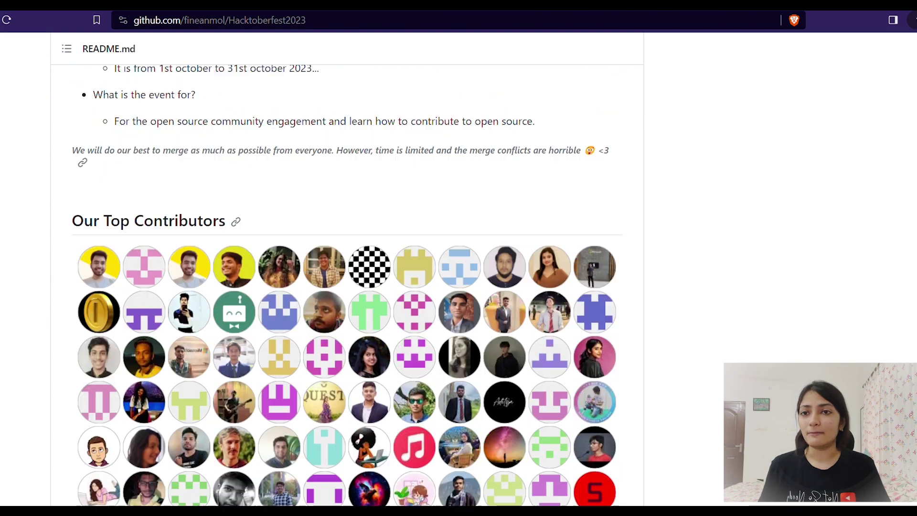
pyautogui.hotkey('alt', 'Left')
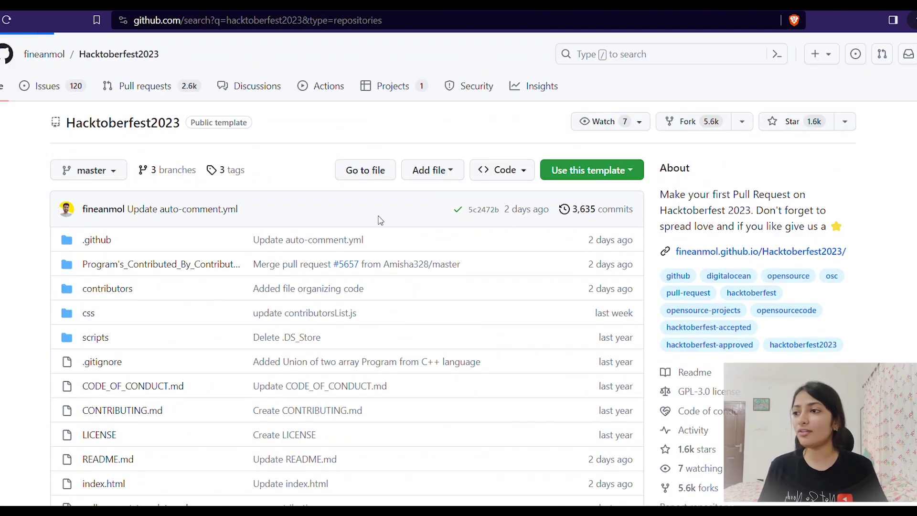
pyautogui.scroll(-3, 310, 214)
pyautogui.scroll(-4, 315, 216)
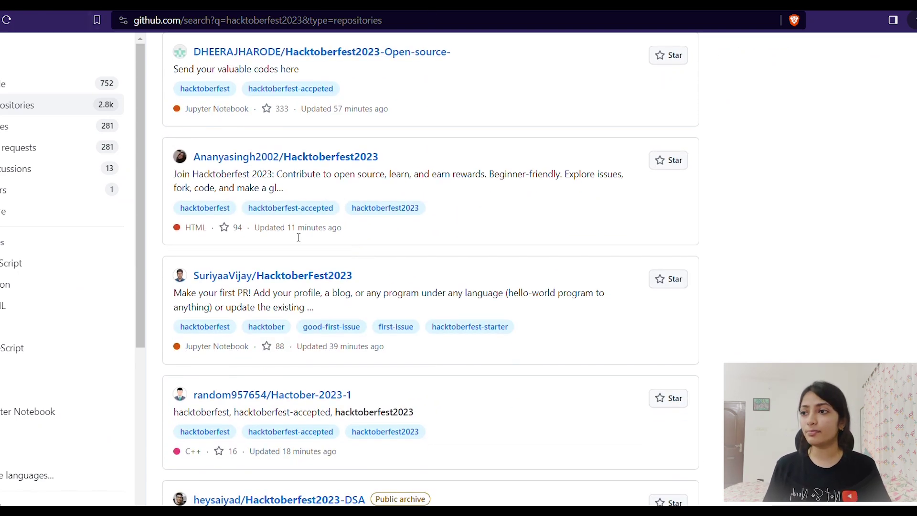
# - Scroll the search results to locate the itsjohnty/Hacktoberfest repository
pyautogui.scroll(-4, 368, 284)
pyautogui.scroll(-4, 366, 285)
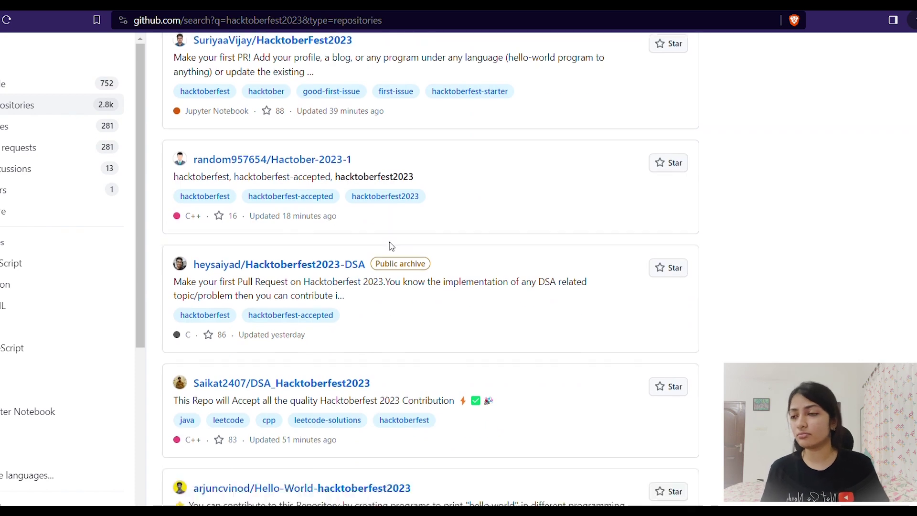
pyautogui.scroll(15, 340, 175)
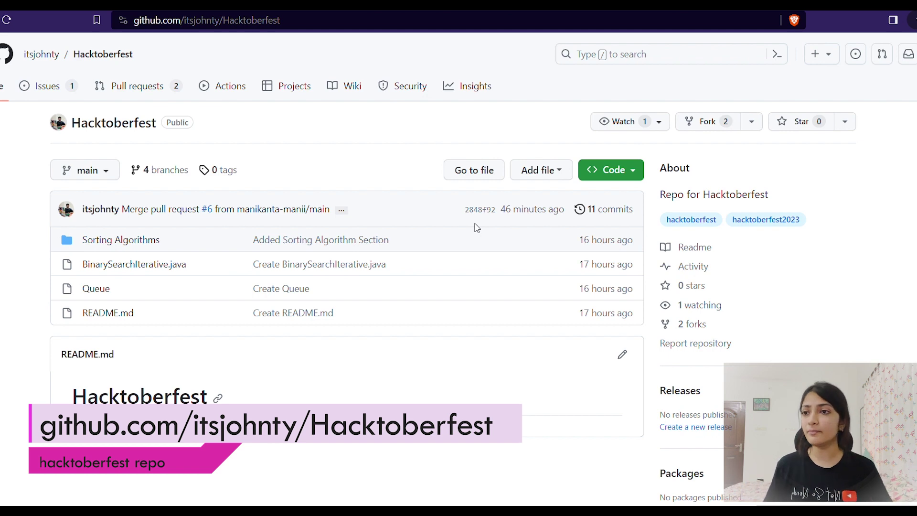
# - Create a new empty file in the itsjohnty/Hacktoberfest repository
pyautogui.click(550, 176)
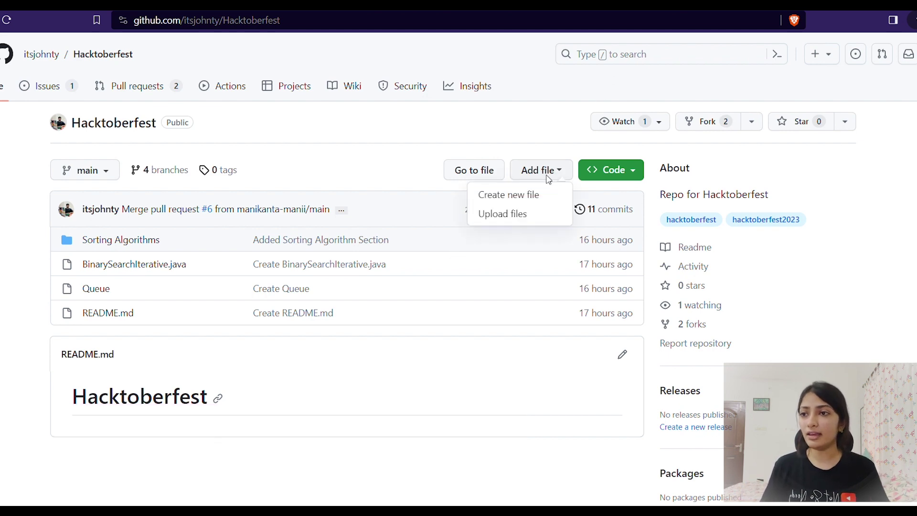
pyautogui.click(527, 204)
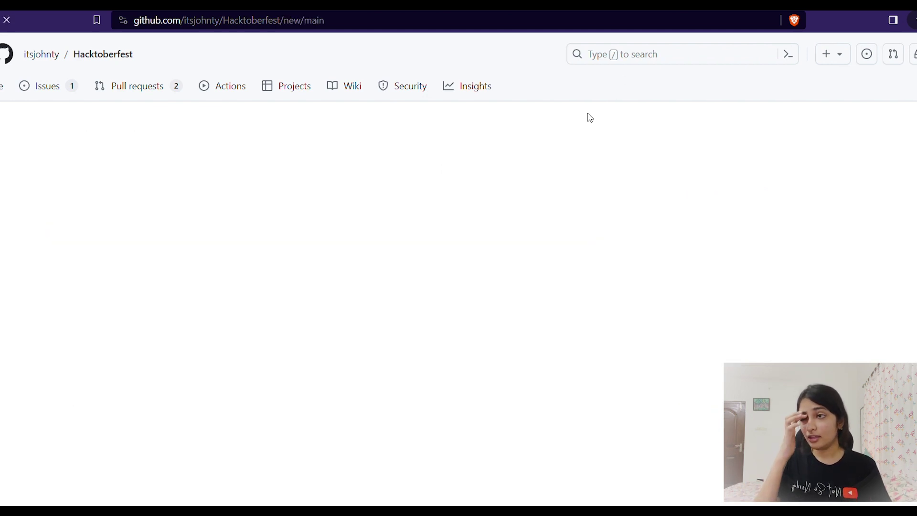
pyautogui.click(107, 204)
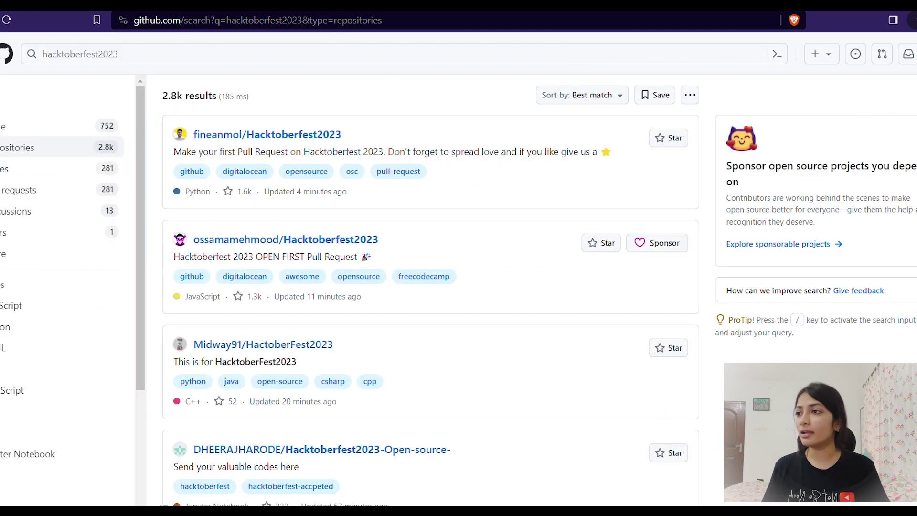
# - Select all the code of subsets.py in the neetcode150 repository
pyautogui.click(7, 56)
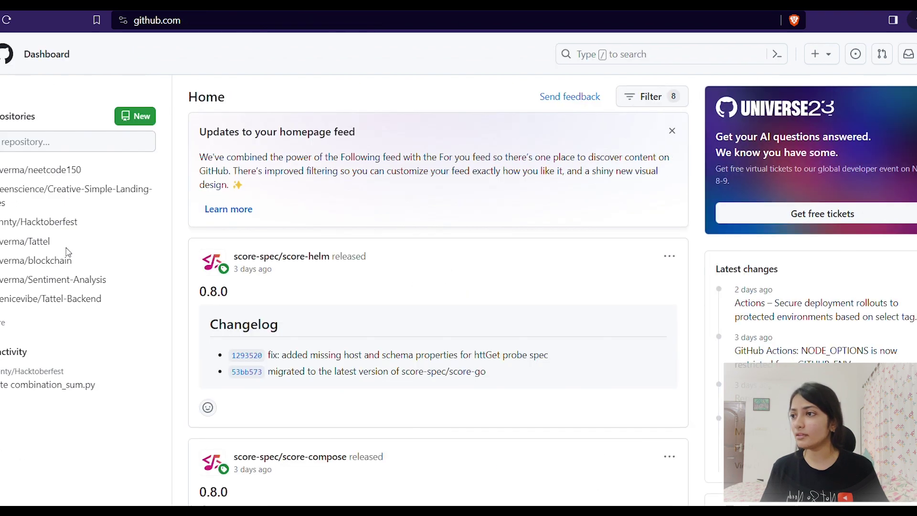
pyautogui.click(65, 171)
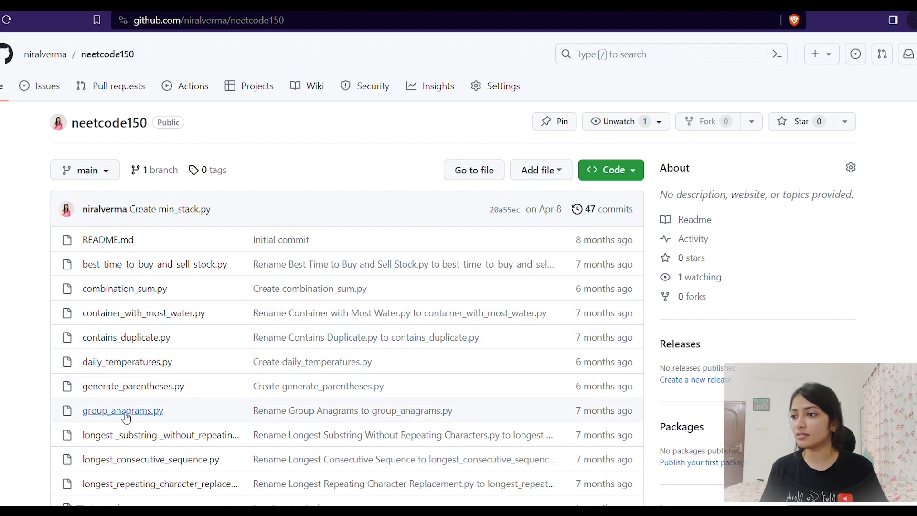
pyautogui.scroll(-5, 98, 410)
pyautogui.click(92, 366)
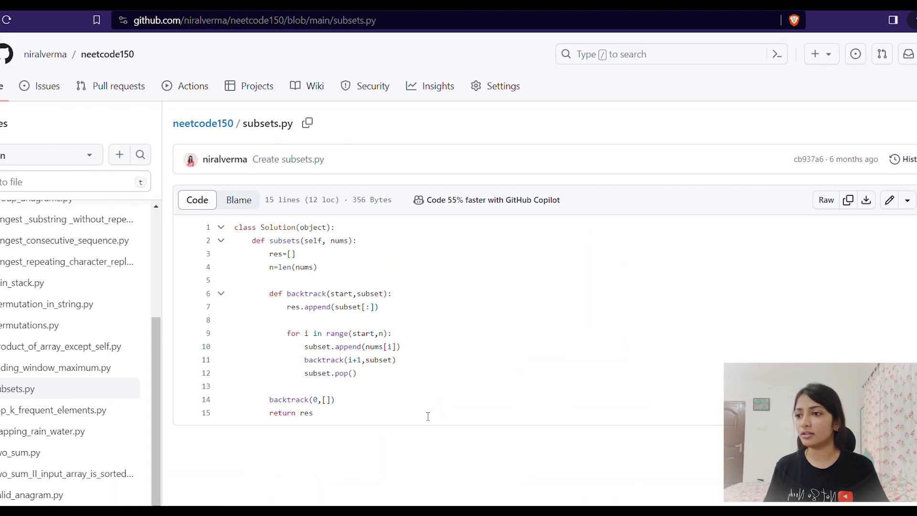
pyautogui.click(420, 418)
pyautogui.moveTo(420, 418); pyautogui.dragTo(235, 233)
pyautogui.hotkey('ctrl', 'c')
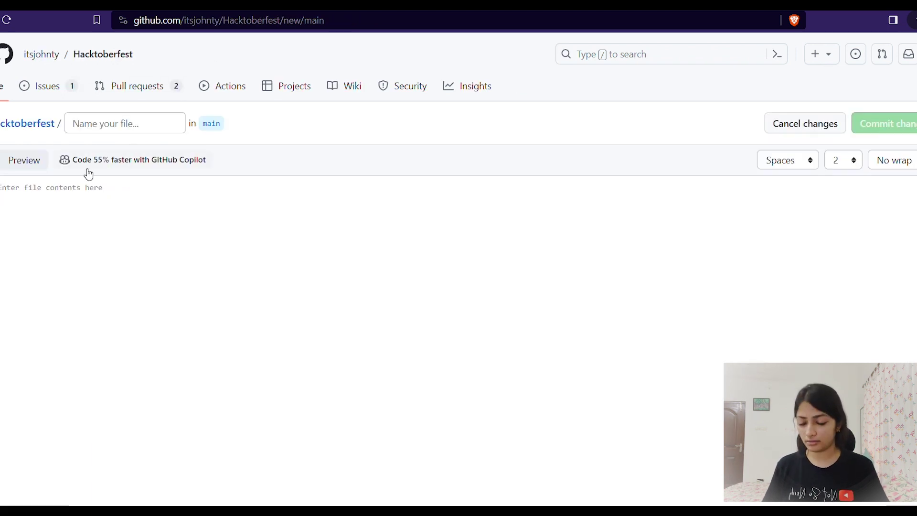
# - Paste the copied subsets code and name the new file subsets.py
pyautogui.click(74, 205)
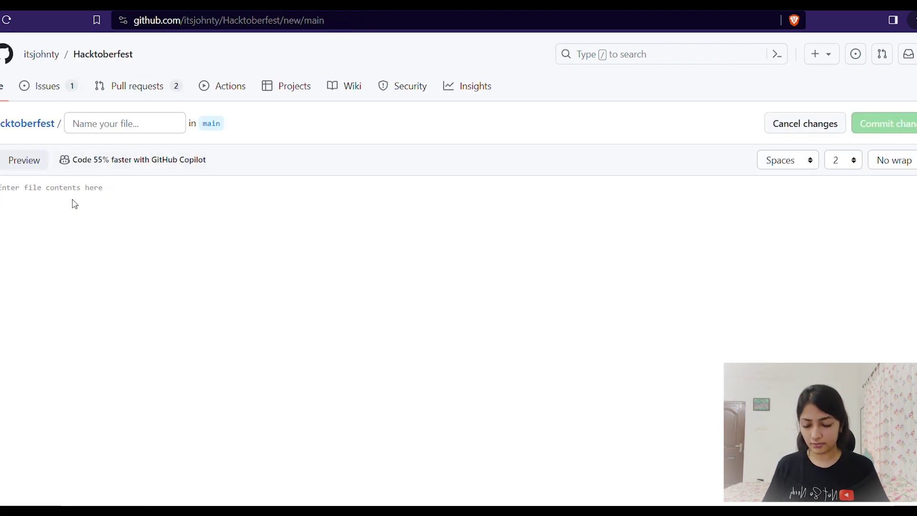
pyautogui.hotkey('ctrl', 'v')
pyautogui.click(130, 125)
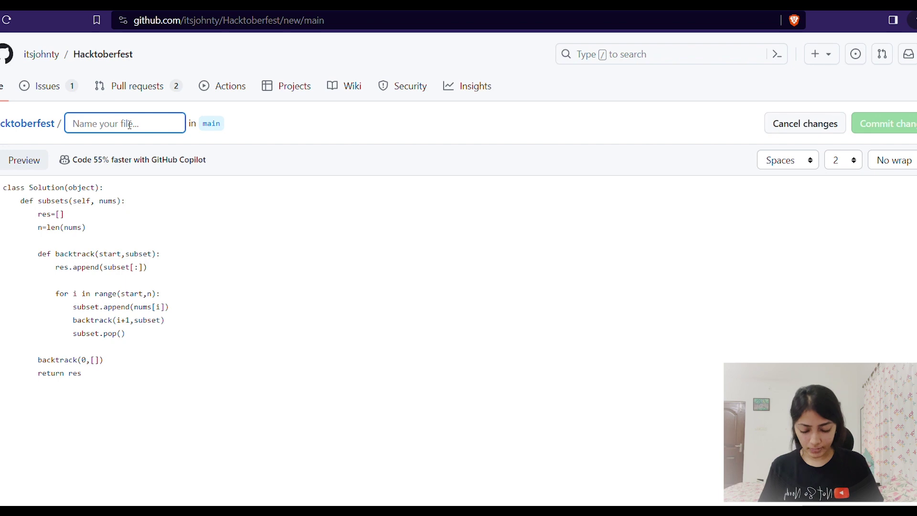
pyautogui.write('subsets.py')
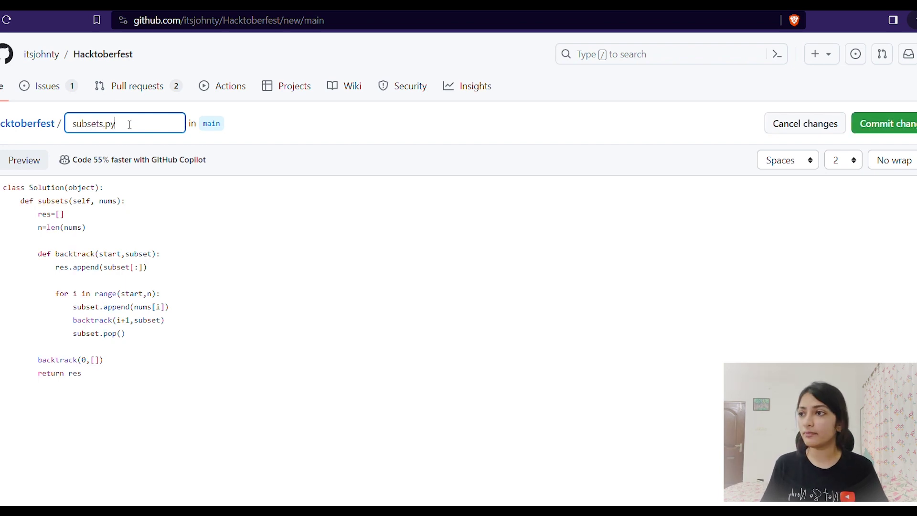
# - Commit to a new branch without the -patch-1 suffix and propose the changes
pyautogui.click(907, 128)
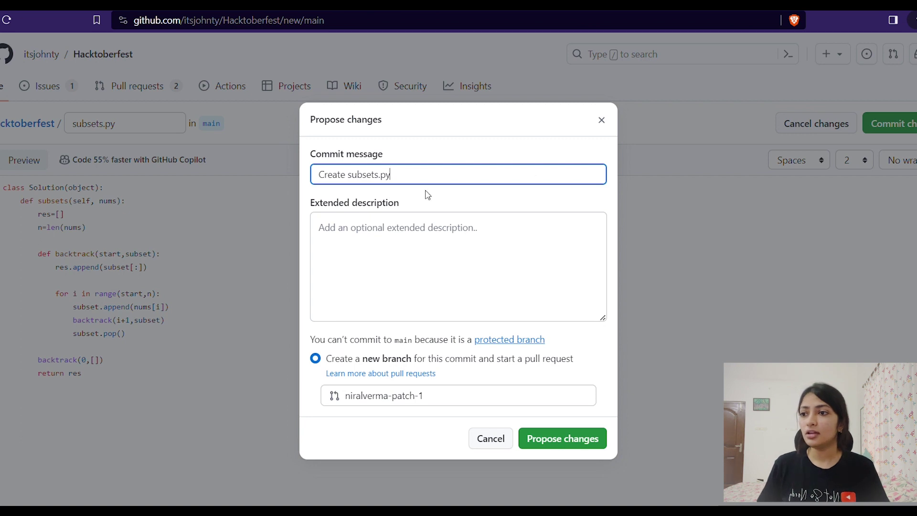
pyautogui.click(440, 403)
pyautogui.moveTo(440, 403); pyautogui.dragTo(392, 400)
pyautogui.press('BackSpace')
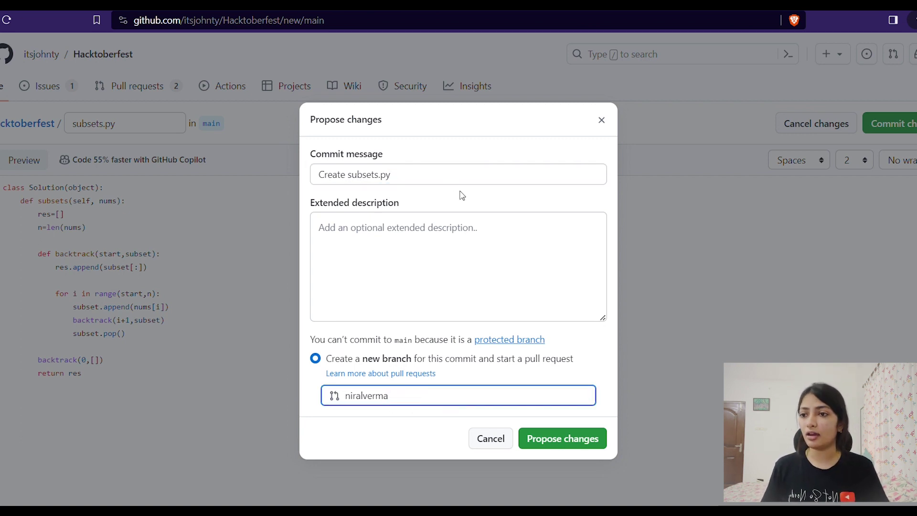
pyautogui.click(540, 441)
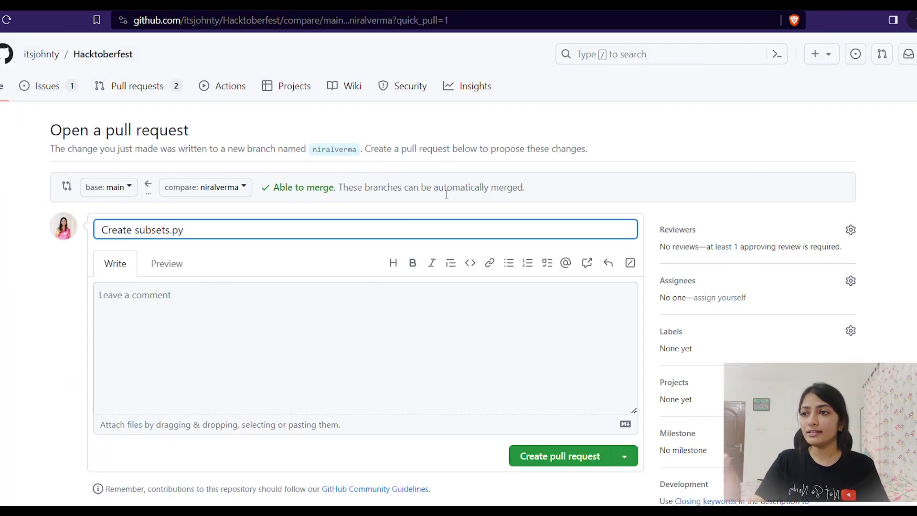
# - Create pull request #9 'Create subsets.py', then view the Hacktoberfest profile progress
pyautogui.click(570, 459)
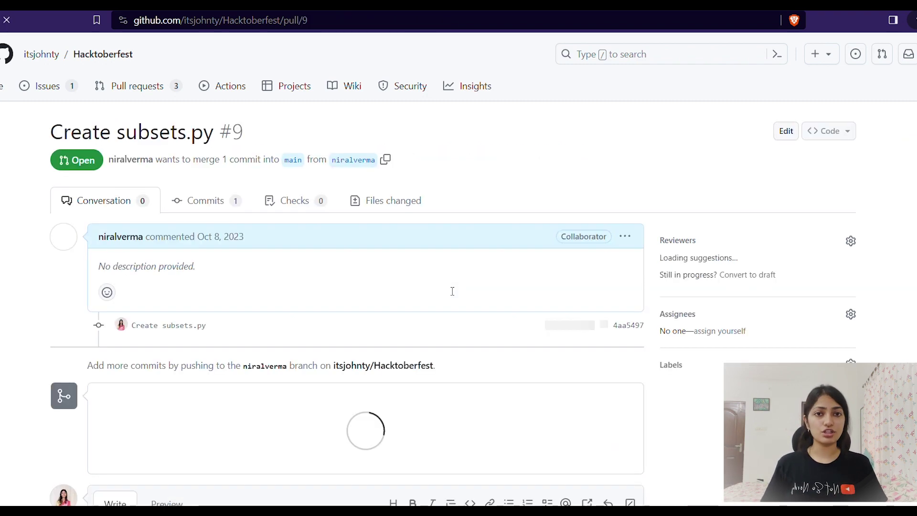
pyautogui.scroll(-3, 435, 256)
pyautogui.scroll(2, 434, 255)
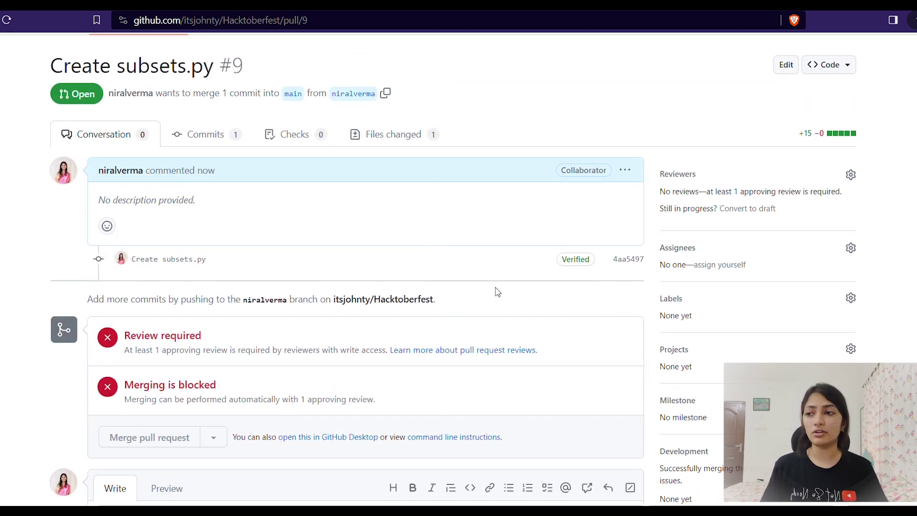
pyautogui.scroll(-3, 501, 289)
pyautogui.scroll(4, 501, 290)
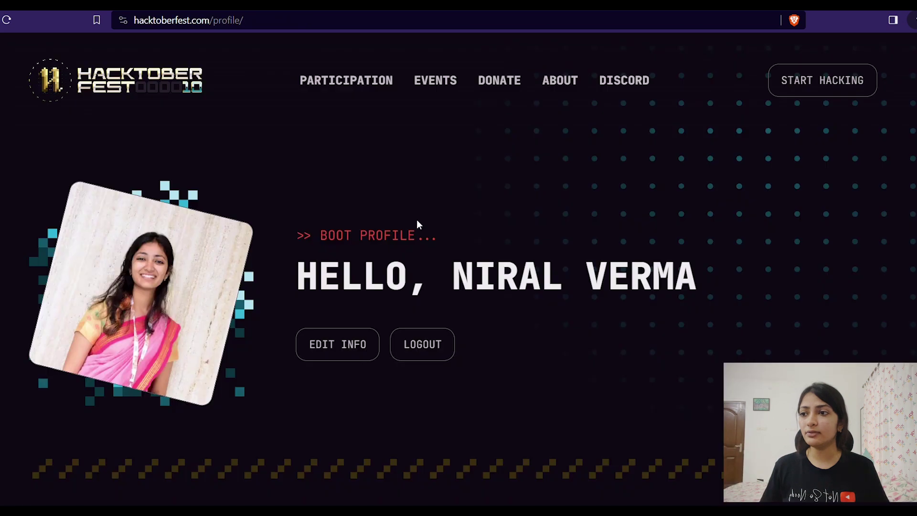
pyautogui.scroll(-5, 223, 212)
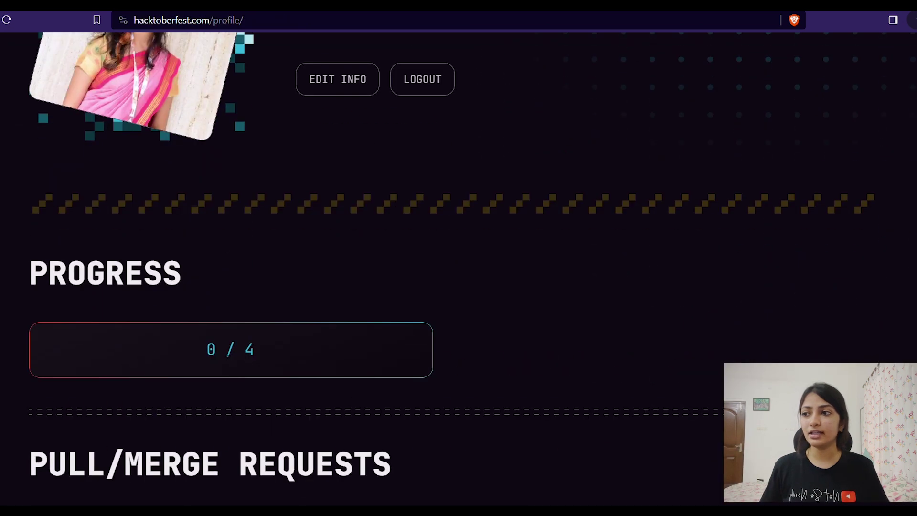
pyautogui.scroll(-4, 346, 398)
# - Reload the profile twice and check its pull request list showing Create combination_sum.py
pyautogui.click(9, 20)
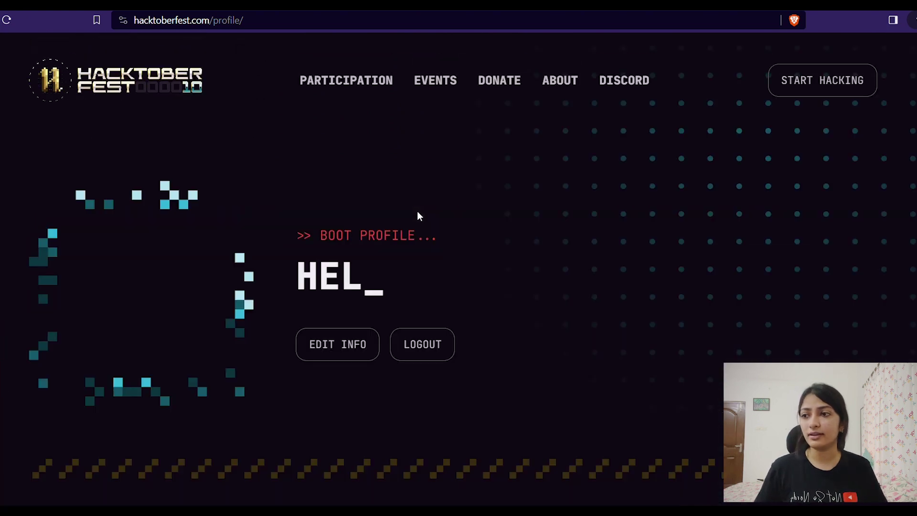
pyautogui.scroll(-2, 418, 213)
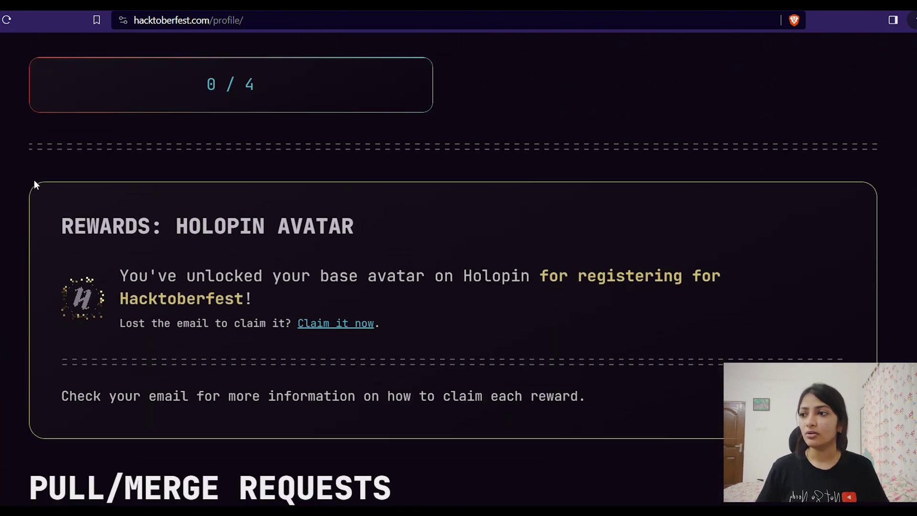
pyautogui.scroll(-5, 448, 346)
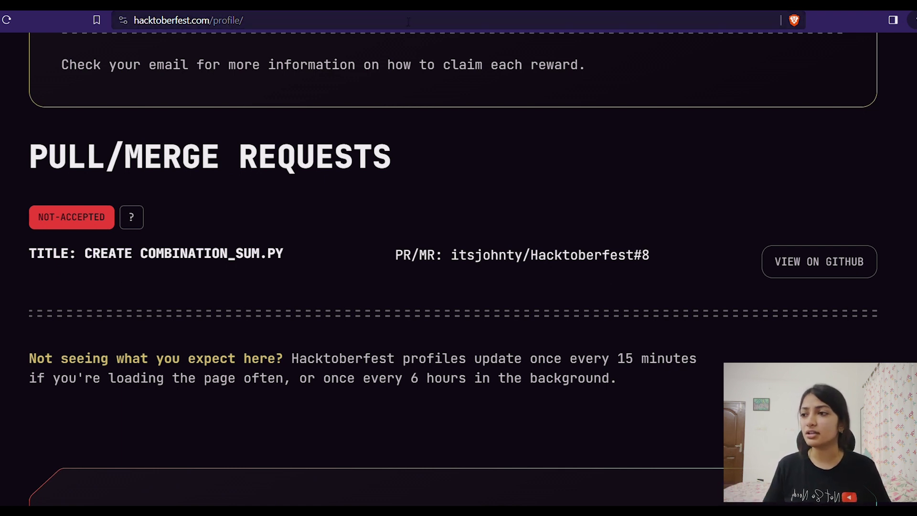
pyautogui.click(10, 18)
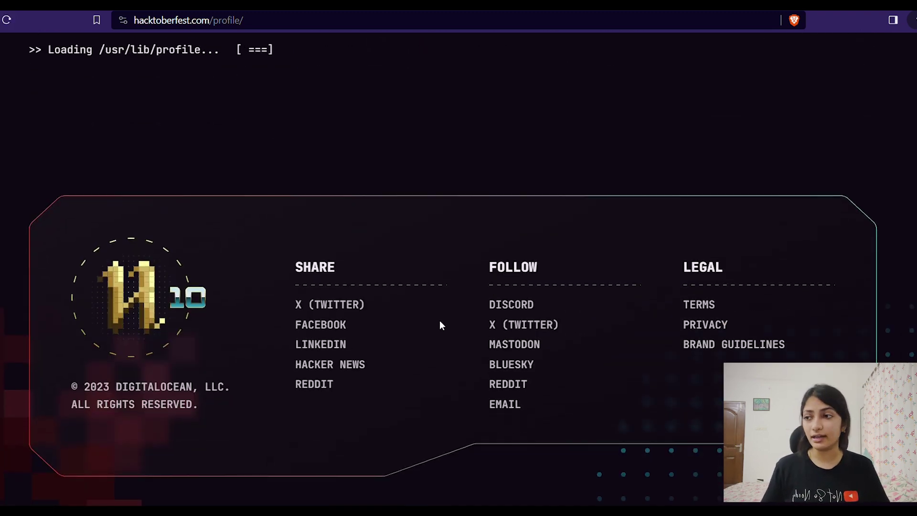
pyautogui.scroll(-8, 408, 265)
pyautogui.scroll(-10, 409, 268)
pyautogui.scroll(15, 409, 269)
pyautogui.scroll(4, 409, 284)
pyautogui.scroll(-8, 411, 281)
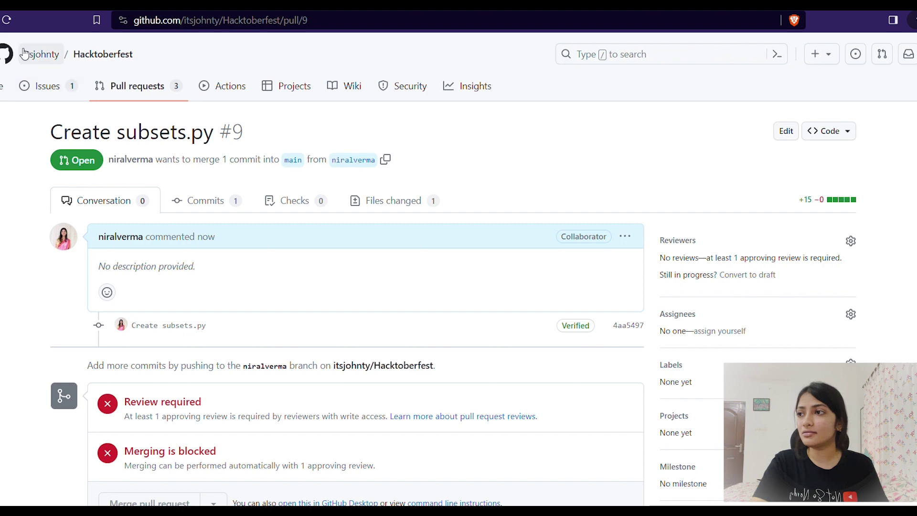
# - Return to the itsjohnty/Hacktoberfest repository home, then scroll up the Hacktoberfest profile
pyautogui.click(79, 54)
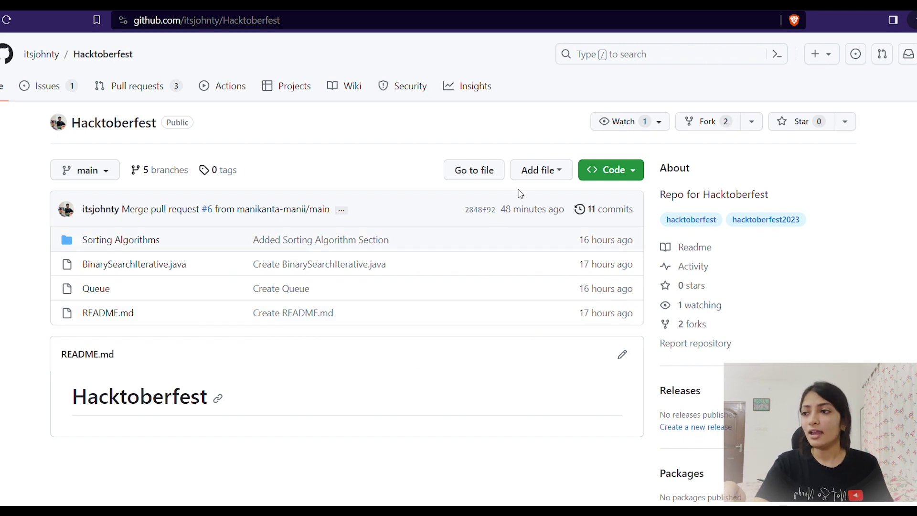
pyautogui.scroll(-4, 521, 194)
pyautogui.scroll(4, 452, 191)
pyautogui.click(558, 176)
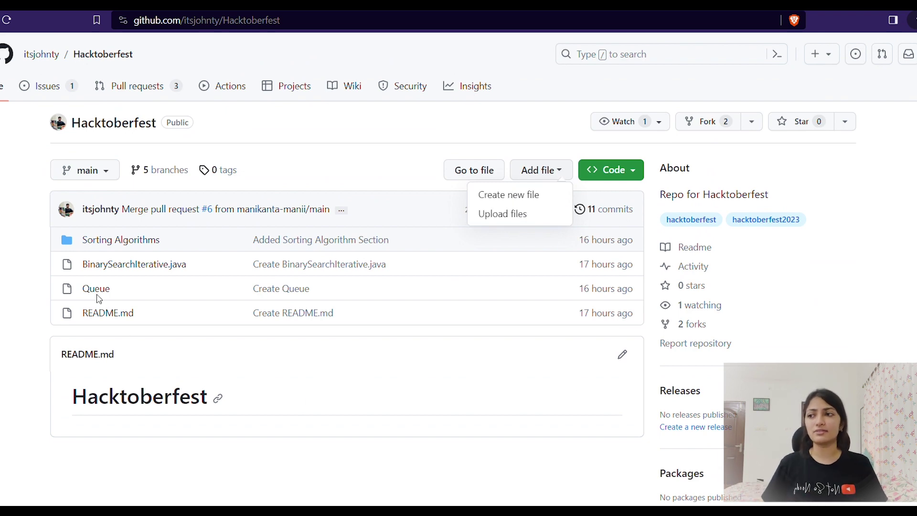
pyautogui.press('Escape')
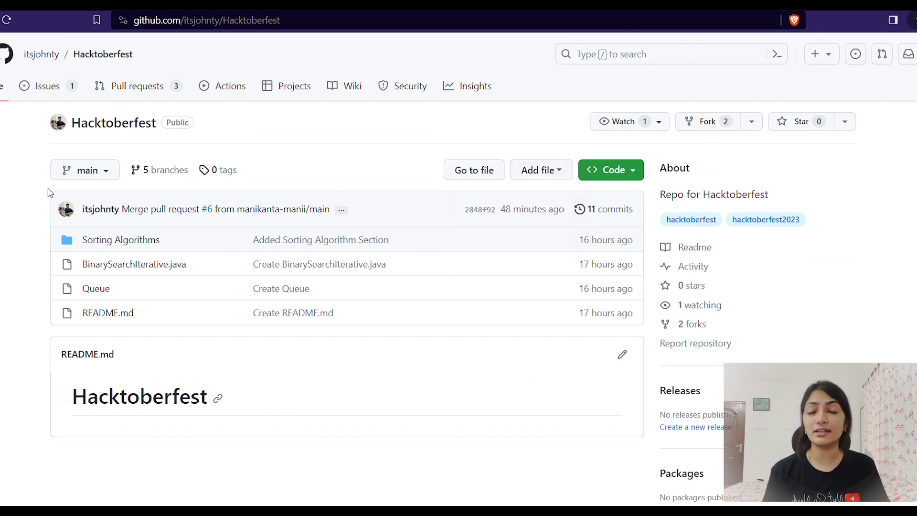
pyautogui.scroll(8, 371, 319)
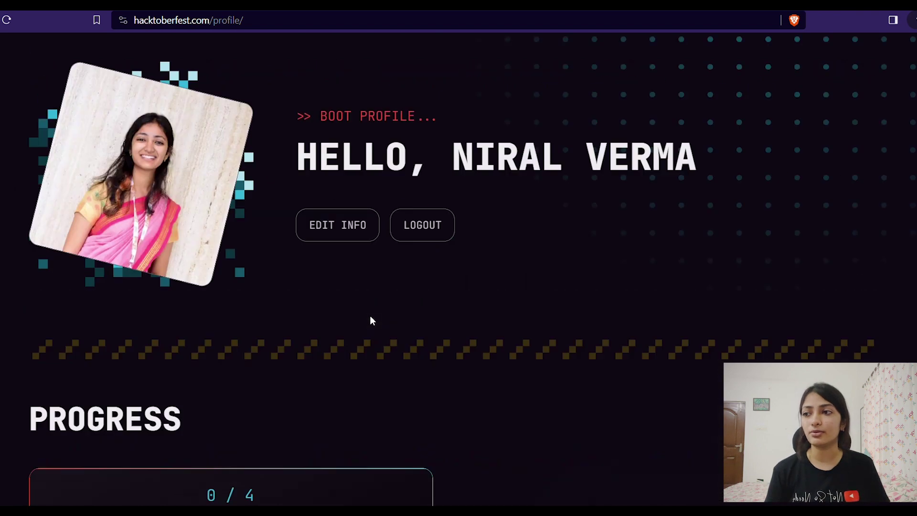